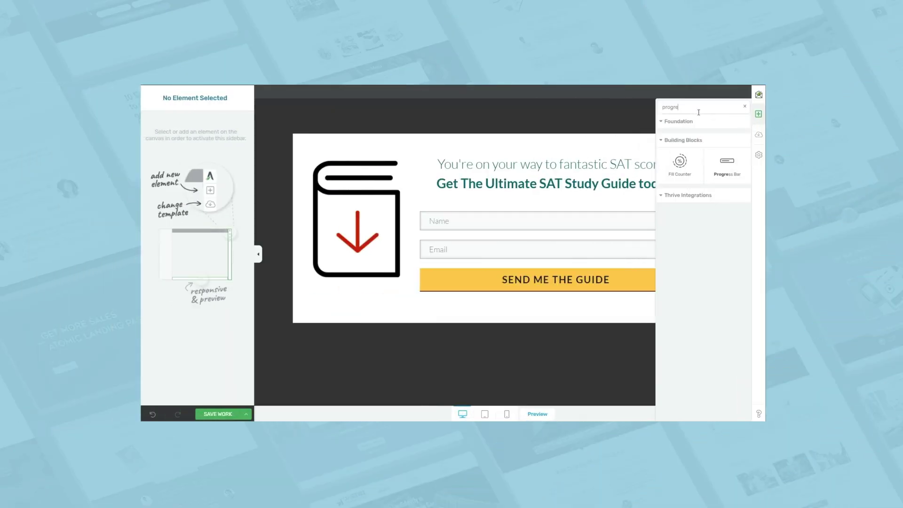
Step: Add a Progress Bar element above the heading of the SAT study guide form
{"action": "left_click_drag", "start_coordinate": [727, 162], "coordinate": [496, 146]}
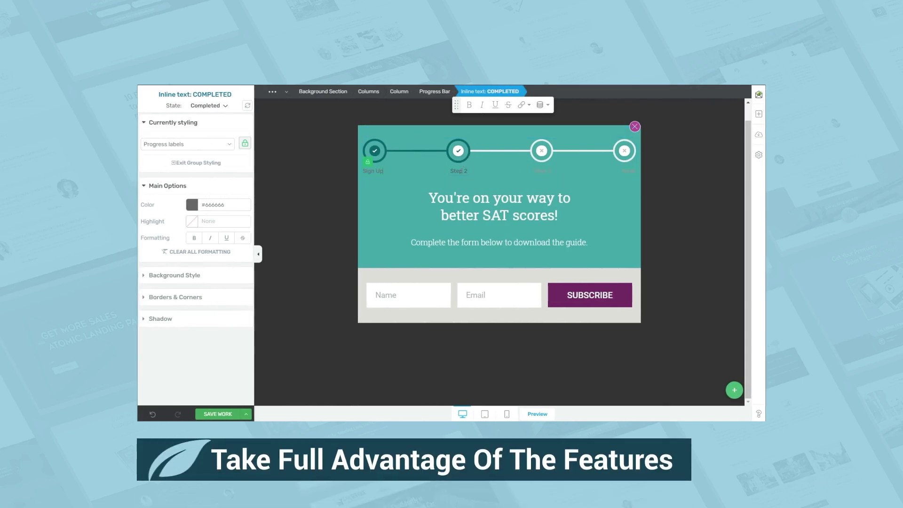
Step: Select the whole text of the progress bar's Step 2 label for editing
{"action": "left_click", "coordinate": [464, 171]}
{"action": "triple_click", "coordinate": [464, 171]}
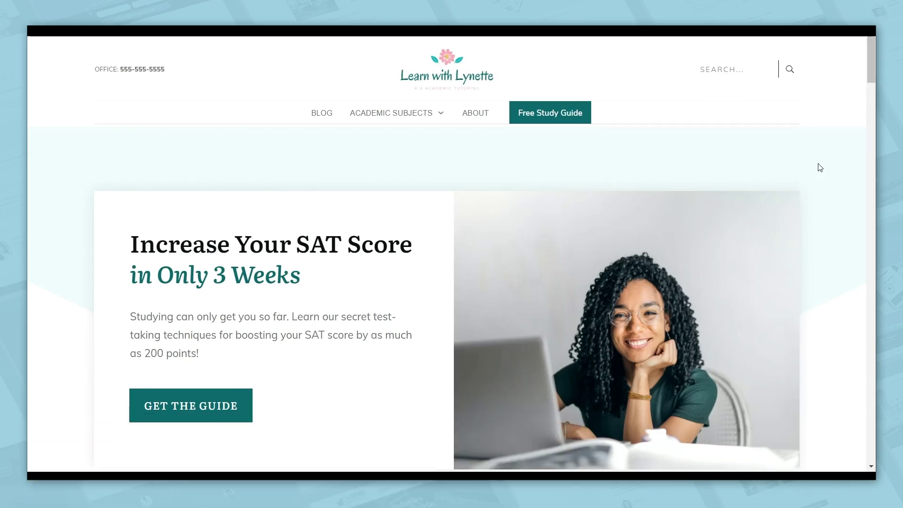
Step: Open the SAT study guide sign-up form from the home page and submit it with a name and email address
{"action": "scroll", "coordinate": [820, 168], "scroll_direction": "down", "scroll_amount": 3}
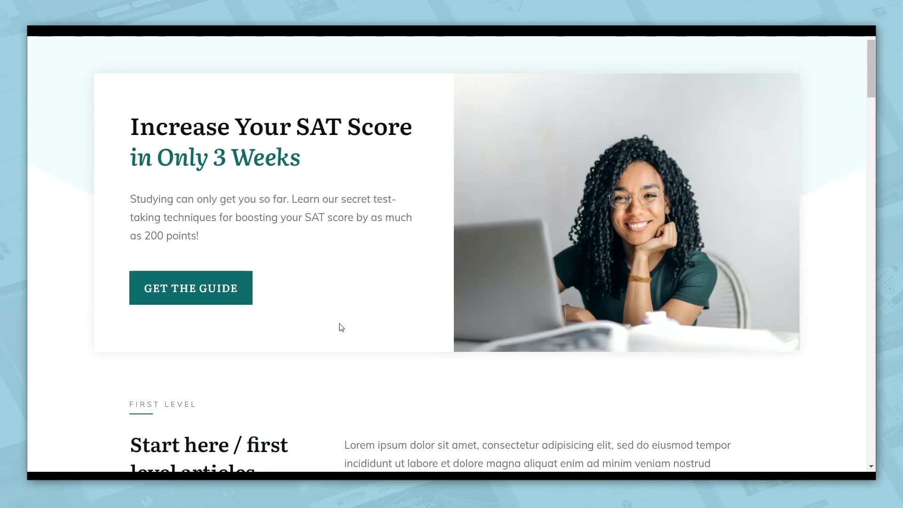
{"action": "left_click", "coordinate": [213, 293]}
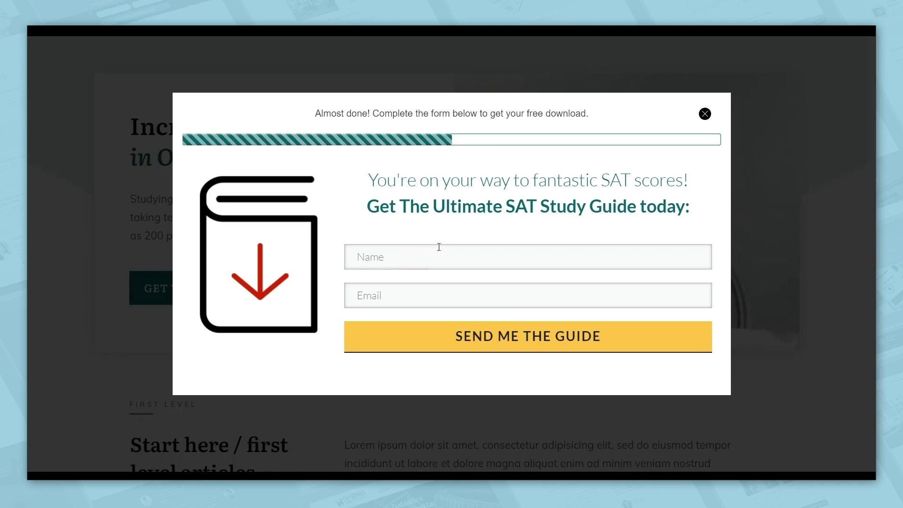
{"action": "type", "text": "Christine"}
{"action": "key", "text": "Tab"}
{"action": "type", "text": "christine-"}
{"action": "left_click", "coordinate": [455, 336]}
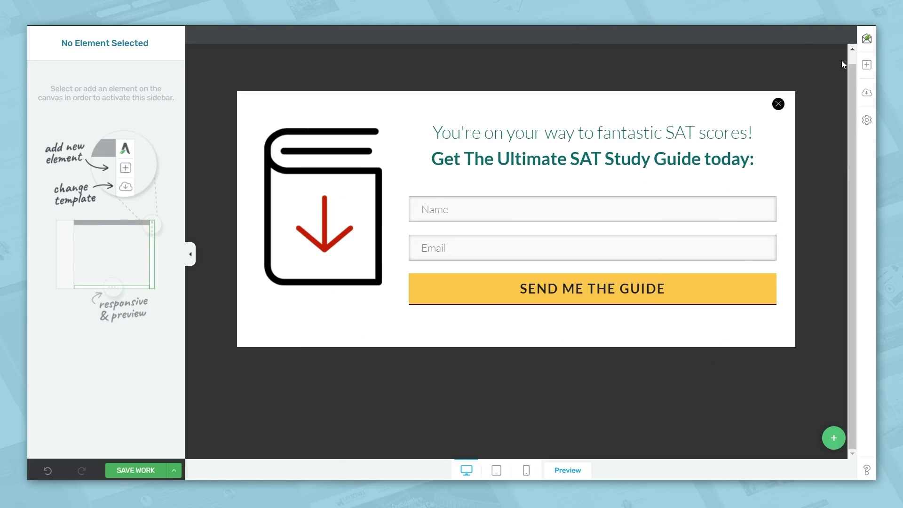
Step: Add a Progress Bar element above the form's heading, using the red candy-striped Progress Bar 17 template
{"action": "left_click", "coordinate": [867, 64]}
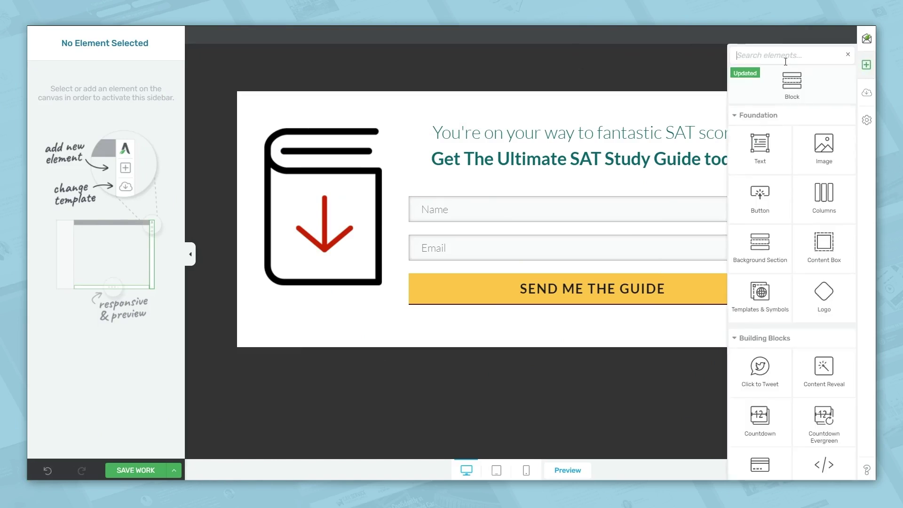
{"action": "type", "text": "progre"}
{"action": "left_click_drag", "start_coordinate": [818, 125], "coordinate": [522, 116]}
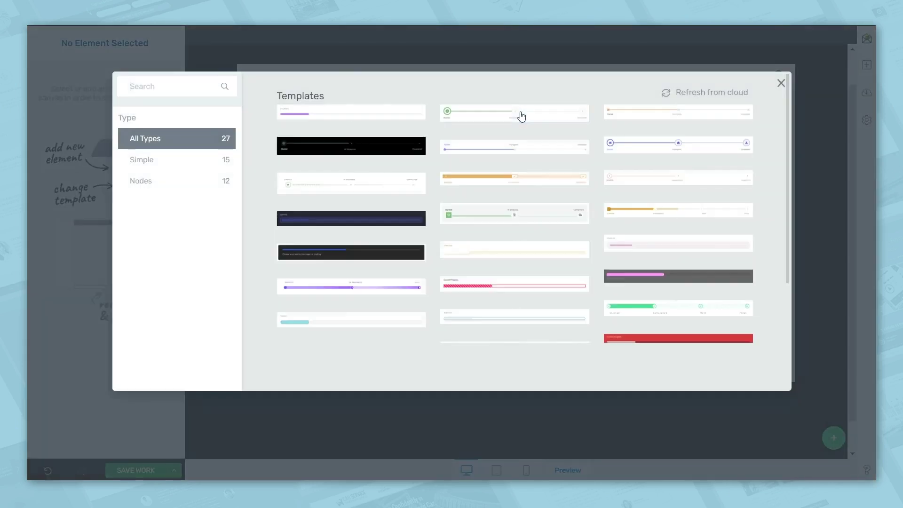
{"action": "left_click", "coordinate": [513, 287]}
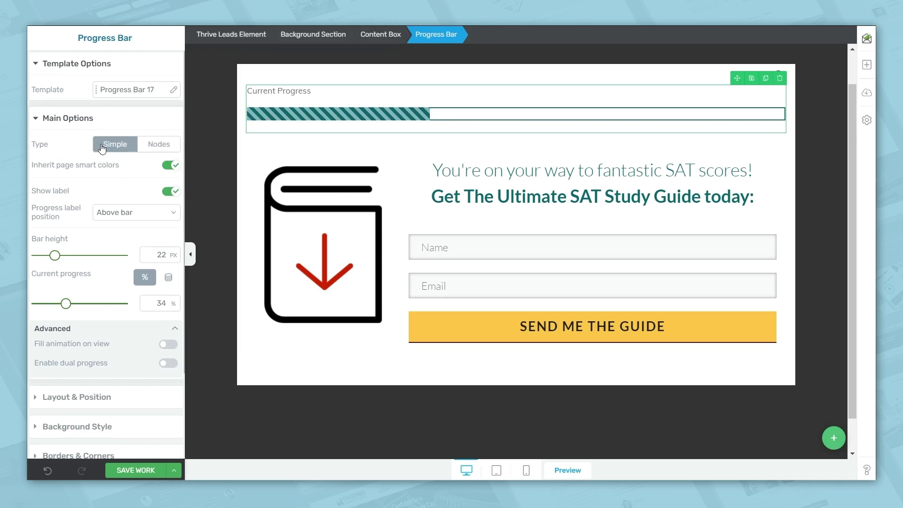
Step: Turn off the progress bar's page smart color inheritance and preview the bar color #4af8f8 without applying it
{"action": "left_click", "coordinate": [169, 165]}
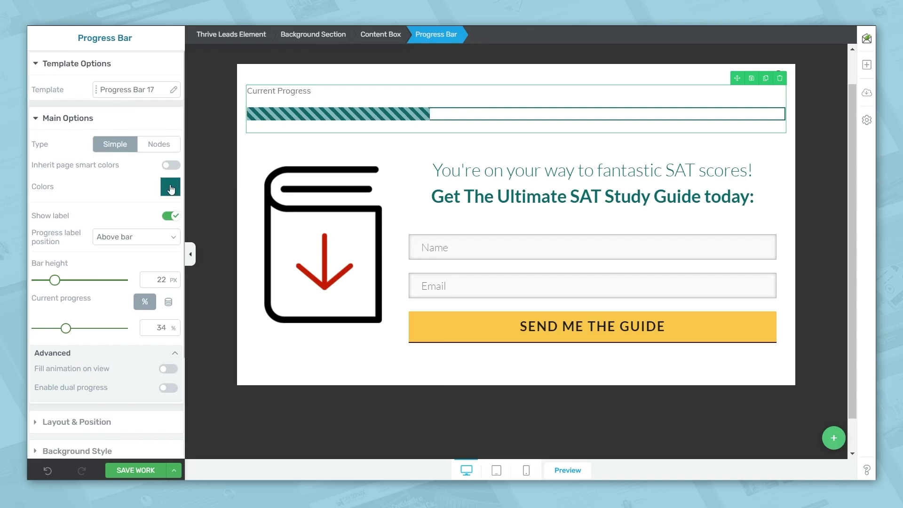
{"action": "left_click", "coordinate": [170, 189]}
{"action": "mouse_move", "coordinate": [133, 236]}
{"action": "left_mouse_down"}
{"action": "mouse_move", "coordinate": [149, 225]}
{"action": "mouse_move", "coordinate": [133, 207]}
{"action": "left_mouse_up"}
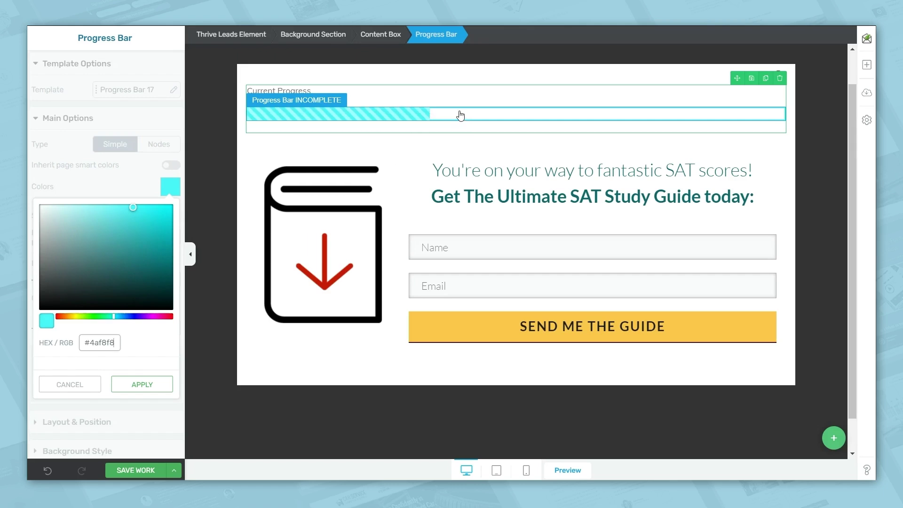
{"action": "left_click", "coordinate": [66, 383]}
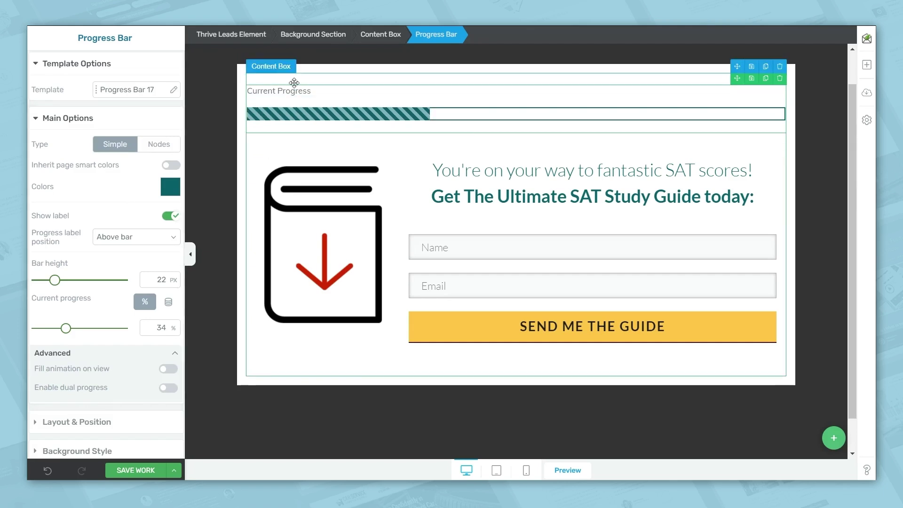
Step: Try the progress label below and inside the bar, and turn the label off
{"action": "left_click", "coordinate": [146, 240]}
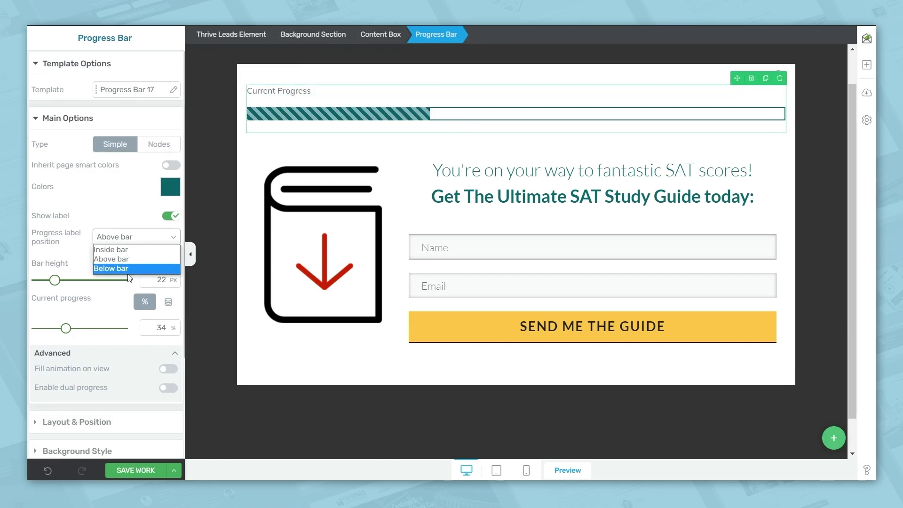
{"action": "left_click", "coordinate": [125, 269]}
{"action": "left_click", "coordinate": [131, 239]}
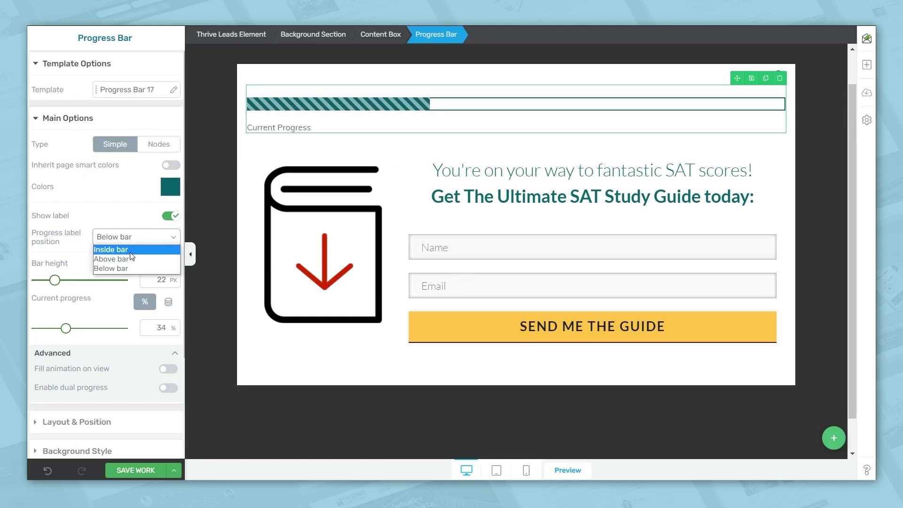
{"action": "left_click", "coordinate": [131, 250]}
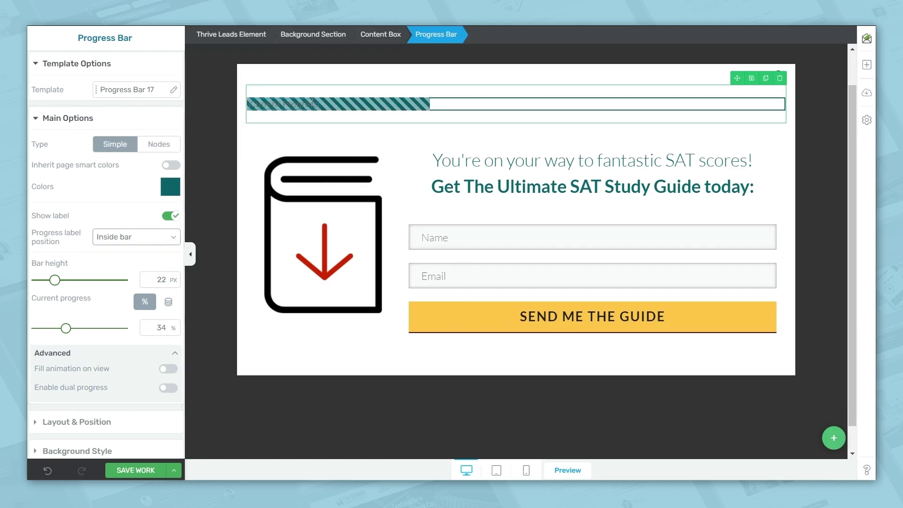
{"action": "left_click", "coordinate": [169, 217]}
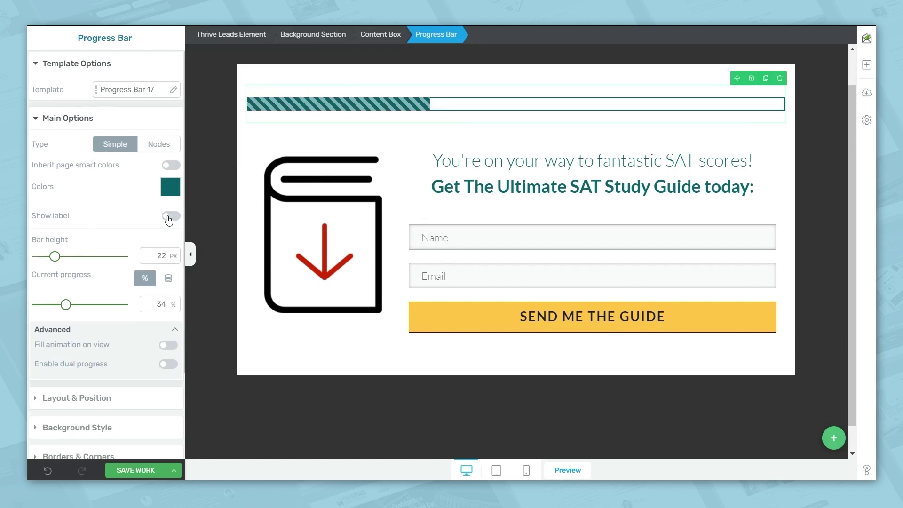
Step: Set the progress bar's height to 20 px and its current progress to 50%
{"action": "mouse_move", "coordinate": [54, 256]}
{"action": "left_mouse_down"}
{"action": "mouse_move", "coordinate": [85, 257]}
{"action": "mouse_move", "coordinate": [48, 257]}
{"action": "left_mouse_up"}
{"action": "double_click", "coordinate": [156, 256]}
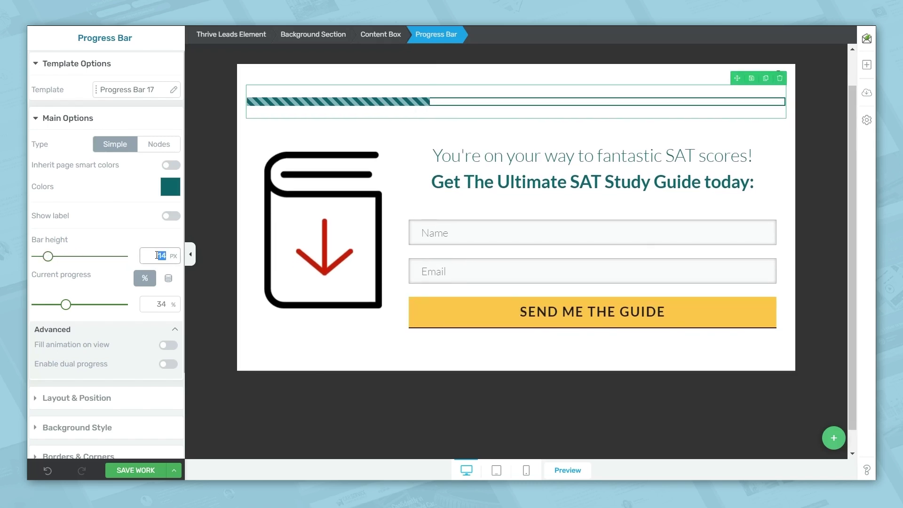
{"action": "type", "text": "20"}
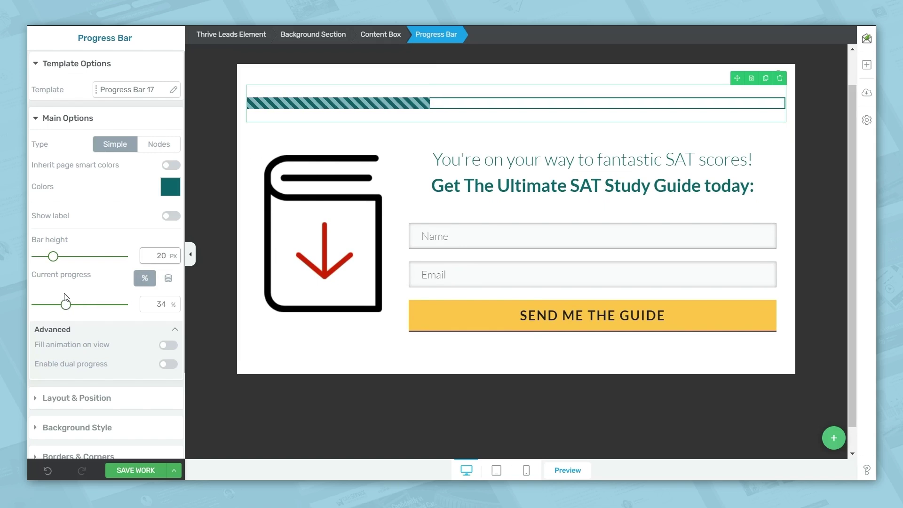
{"action": "left_click_drag", "start_coordinate": [65, 305], "coordinate": [78, 306]}
{"action": "double_click", "coordinate": [156, 304]}
{"action": "type", "text": "50"}
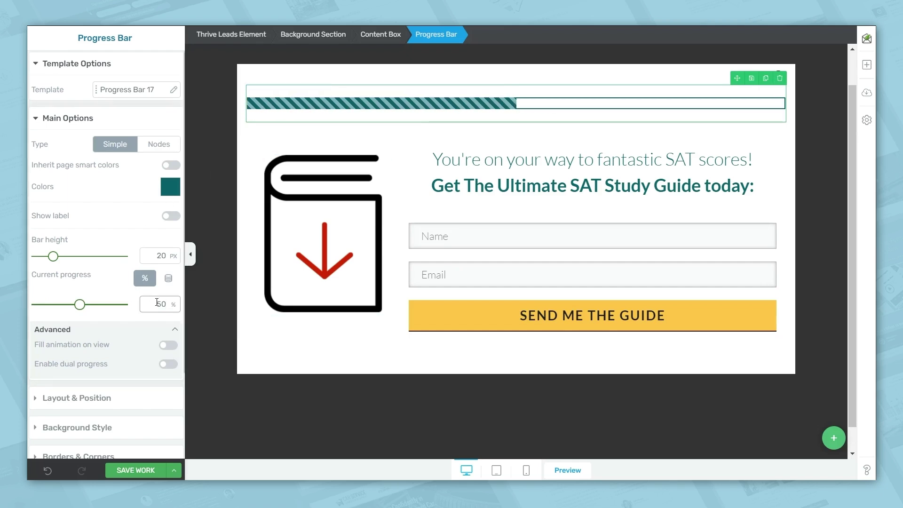
Step: Enable the progress bar's fill animation on view with Fast speed, starting at 25%
{"action": "left_click", "coordinate": [170, 346]}
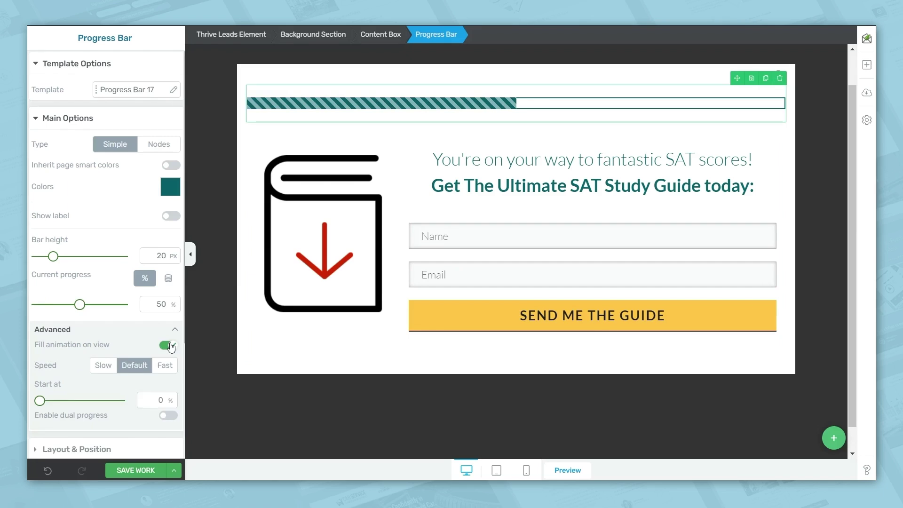
{"action": "left_click", "coordinate": [170, 373]}
{"action": "scroll", "coordinate": [125, 347], "scroll_direction": "down", "scroll_amount": 3}
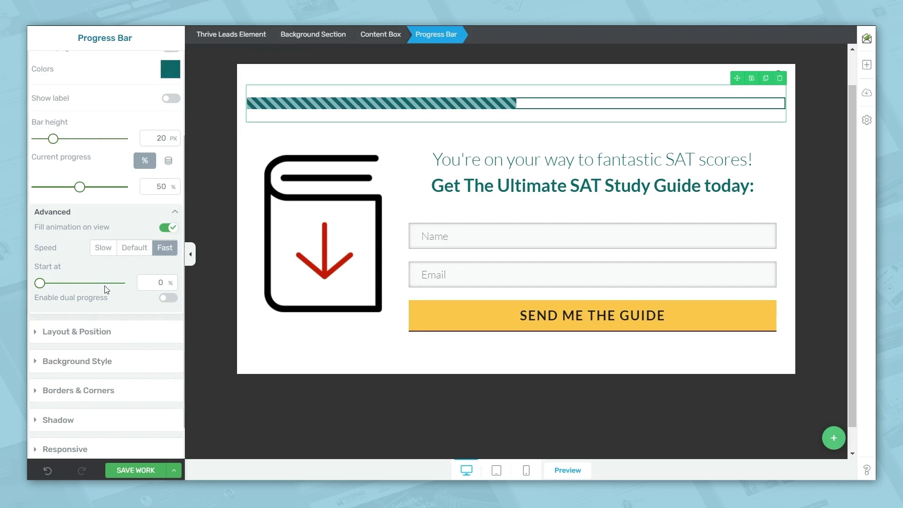
{"action": "double_click", "coordinate": [160, 282]}
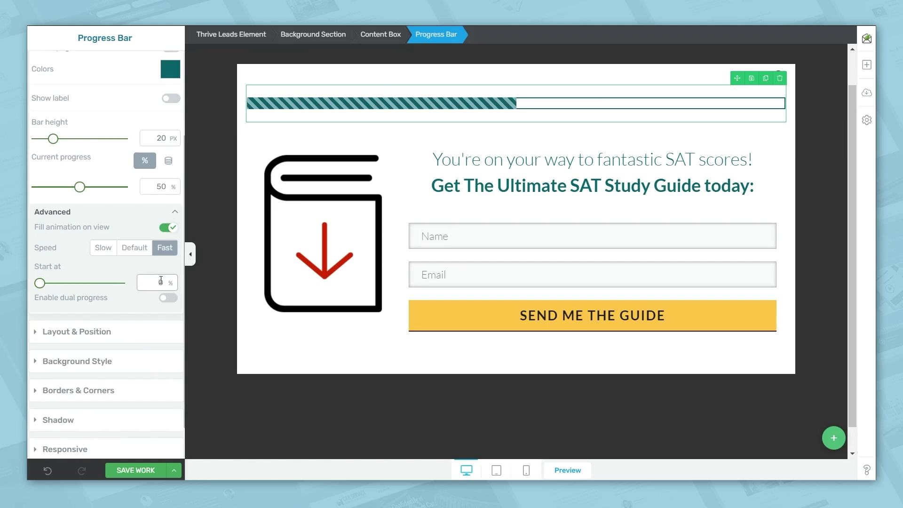
{"action": "type", "text": "25"}
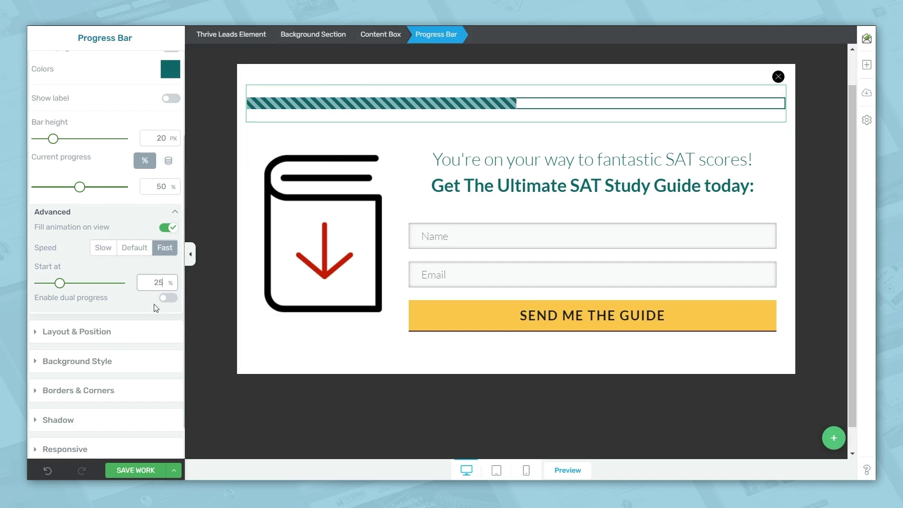
Step: Try dual progress on the bar with a secondary progress of 72%, and turn dual progress off again
{"action": "left_click", "coordinate": [170, 299]}
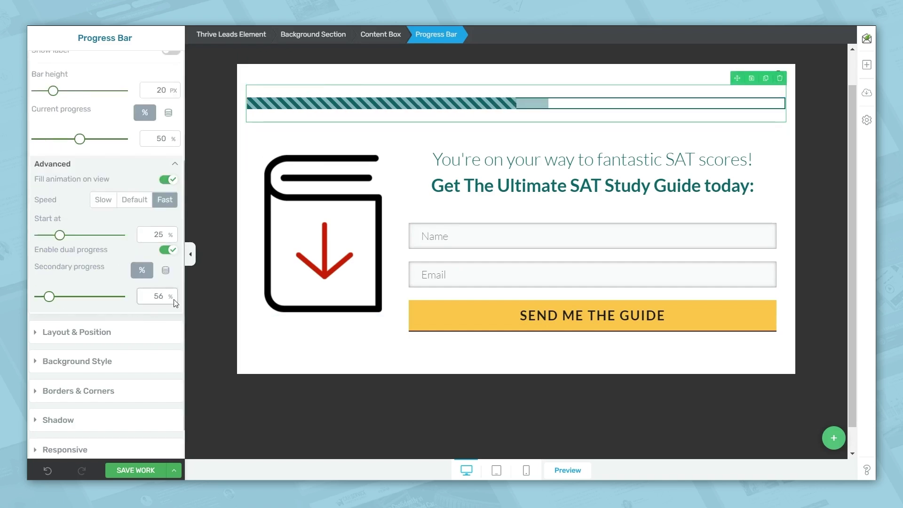
{"action": "left_click_drag", "start_coordinate": [55, 301], "coordinate": [75, 299]}
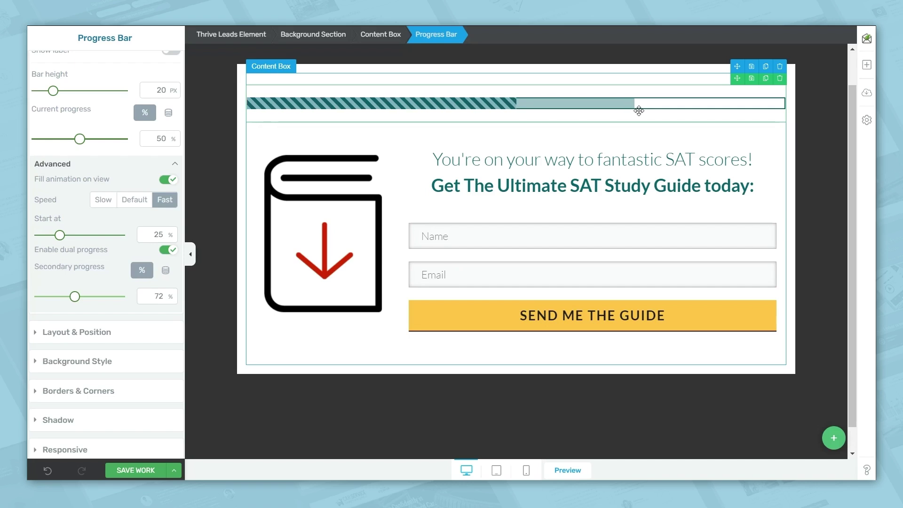
{"action": "left_click", "coordinate": [164, 250]}
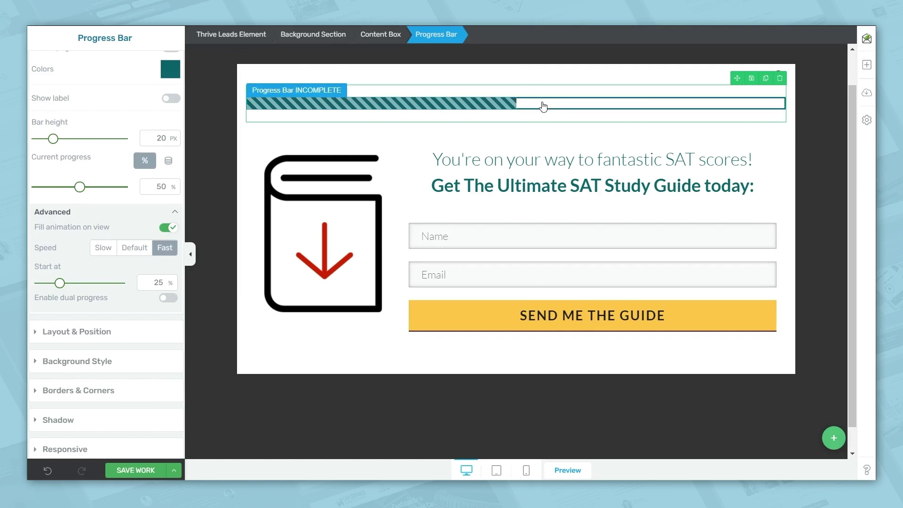
Step: Preview the color #57ecec on the bar's completed part without applying it, and look at its border and corner options
{"action": "left_click", "coordinate": [400, 109]}
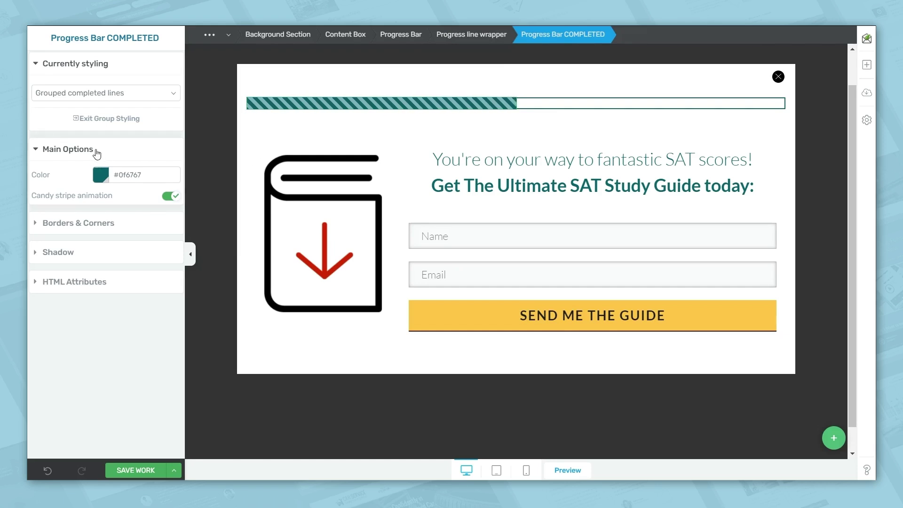
{"action": "left_click", "coordinate": [96, 177]}
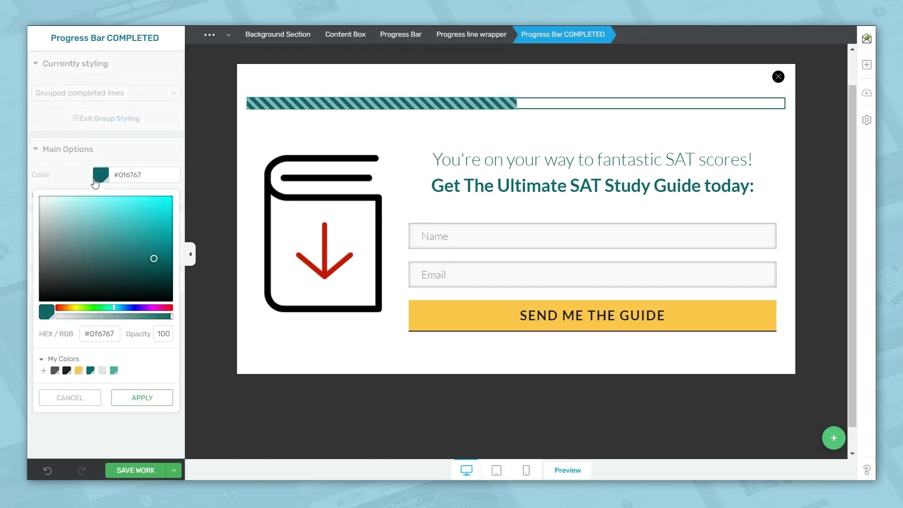
{"action": "left_click", "coordinate": [124, 204]}
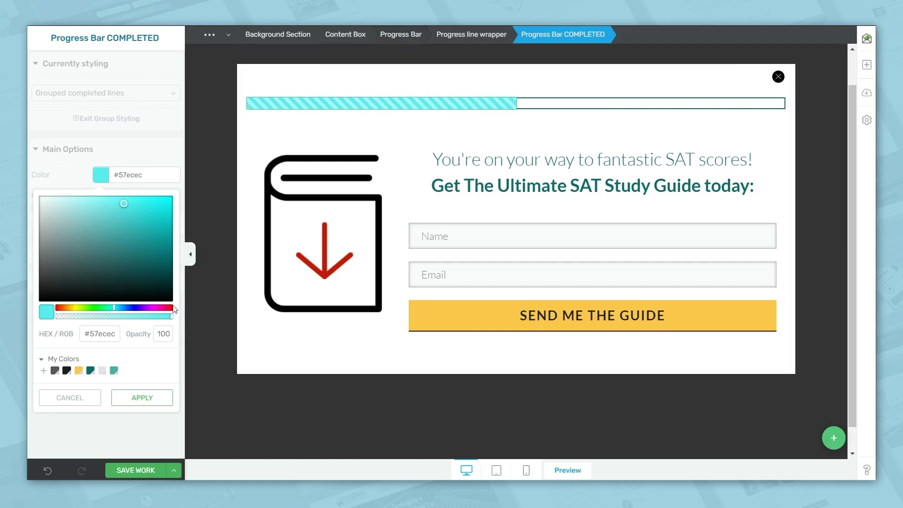
{"action": "left_click", "coordinate": [84, 398]}
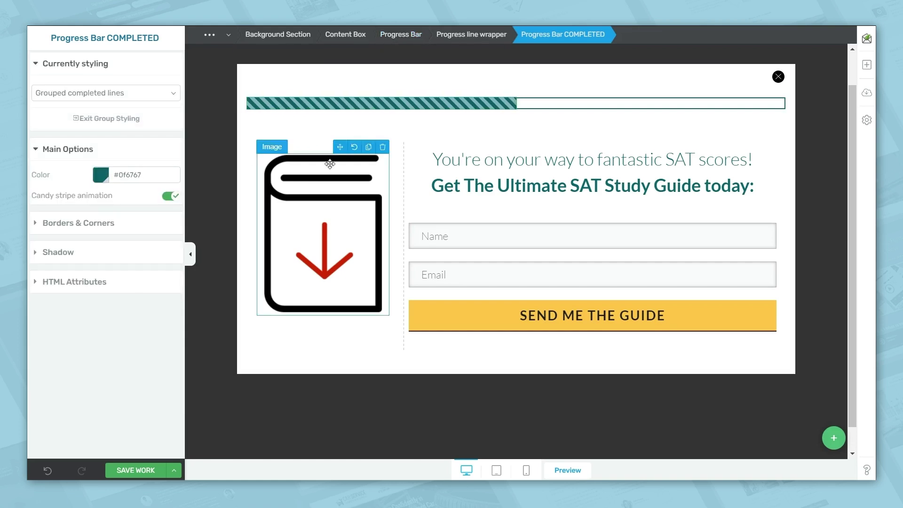
{"action": "left_click", "coordinate": [121, 223]}
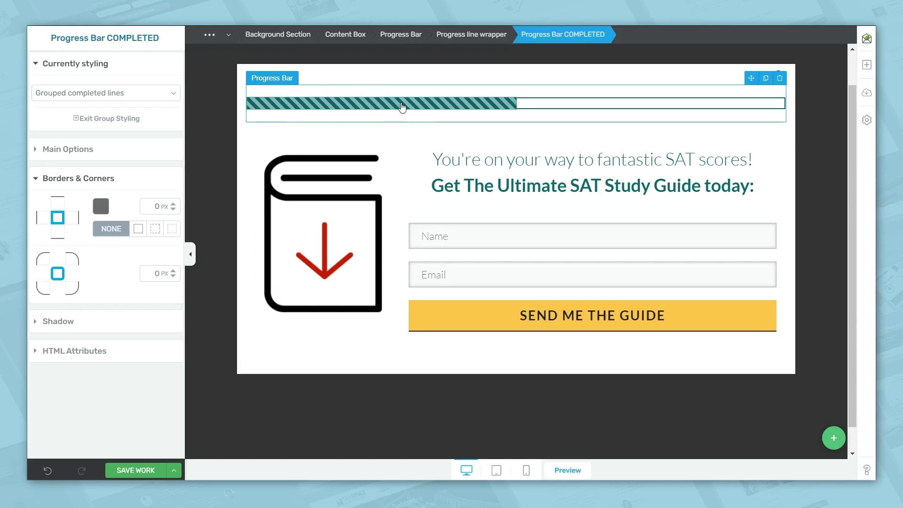
{"action": "left_click", "coordinate": [93, 178]}
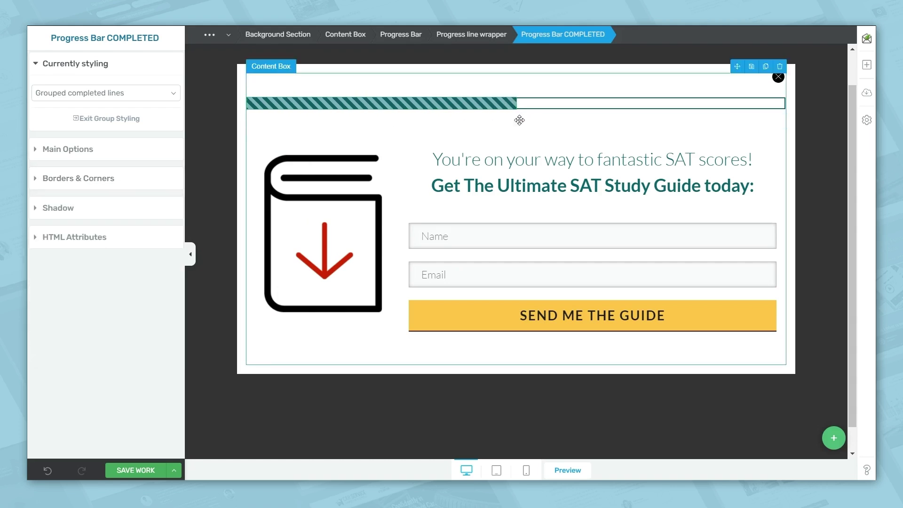
Step: Preview the color #de9494 on the bar's incomplete part without applying it, and turn off that part's candy stripe animation
{"action": "left_click", "coordinate": [596, 110]}
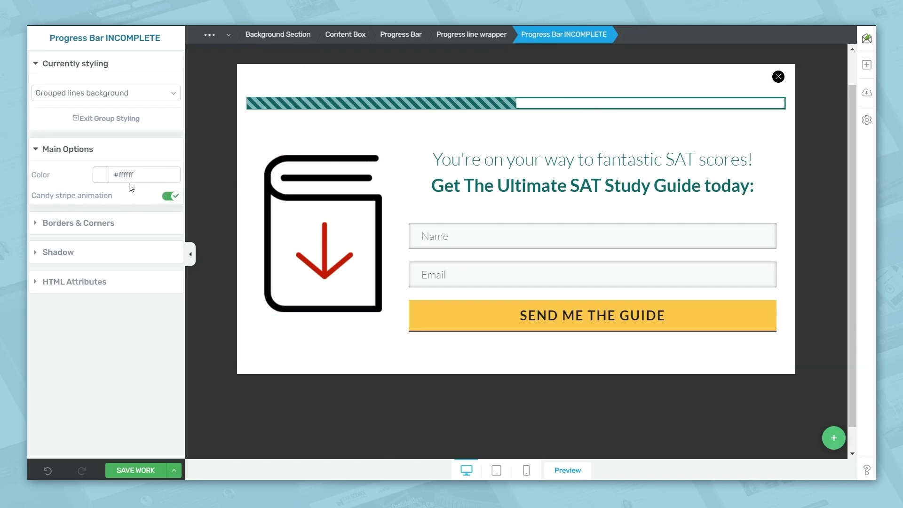
{"action": "left_click", "coordinate": [103, 179]}
{"action": "left_click_drag", "start_coordinate": [102, 200], "coordinate": [85, 213]}
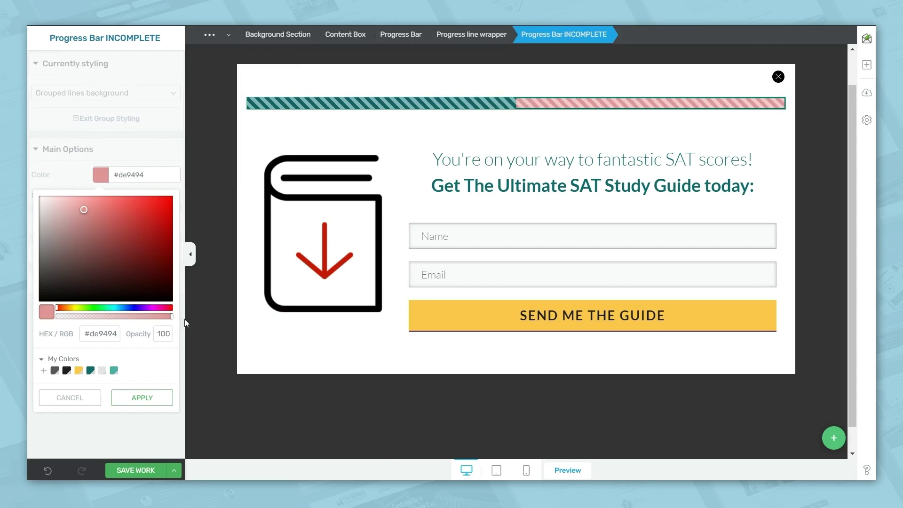
{"action": "left_click", "coordinate": [70, 397]}
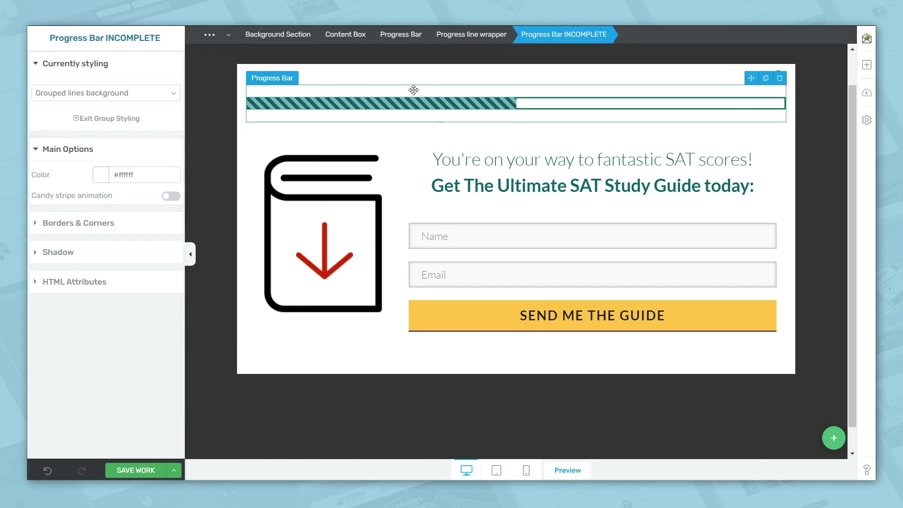
Step: Add the centered text "Almost done! Please complete the form to get your free guide." above the progress bar
{"action": "left_click", "coordinate": [863, 68]}
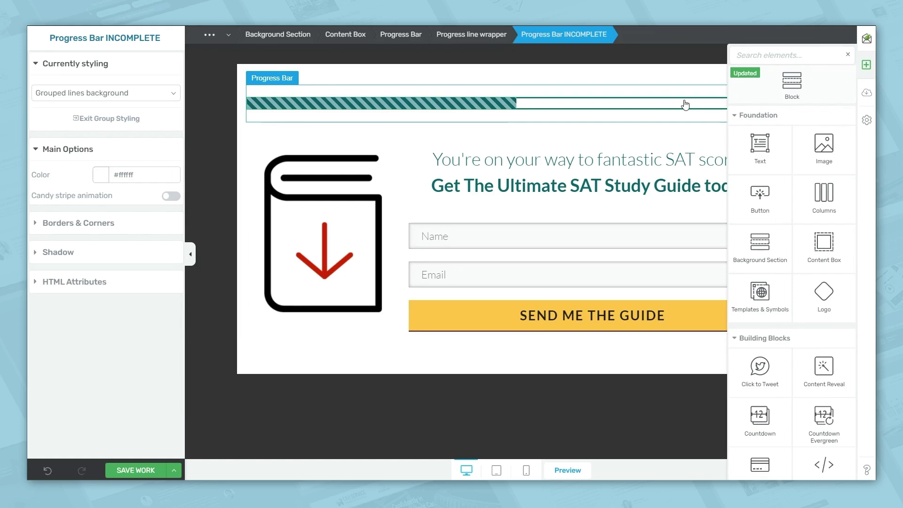
{"action": "left_click_drag", "start_coordinate": [783, 159], "coordinate": [491, 97]}
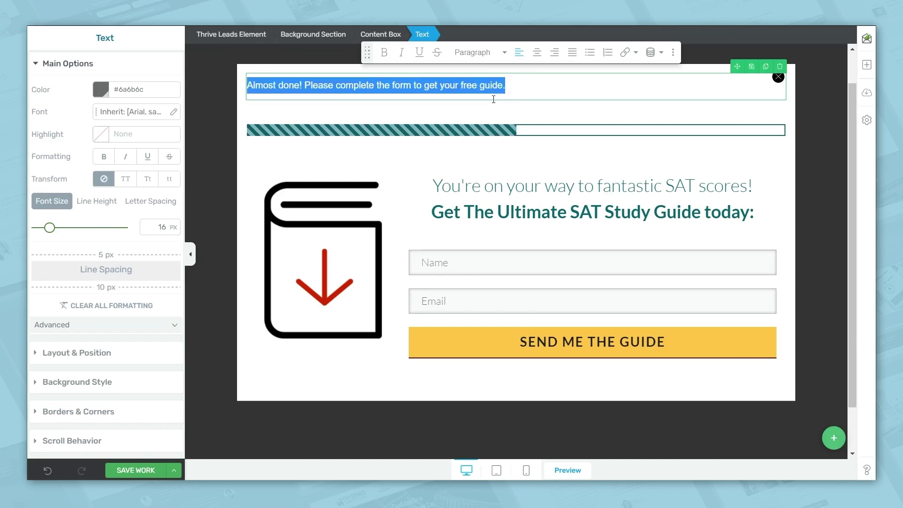
{"action": "key", "text": "ctrl+e"}
{"action": "left_click", "coordinate": [459, 107]}
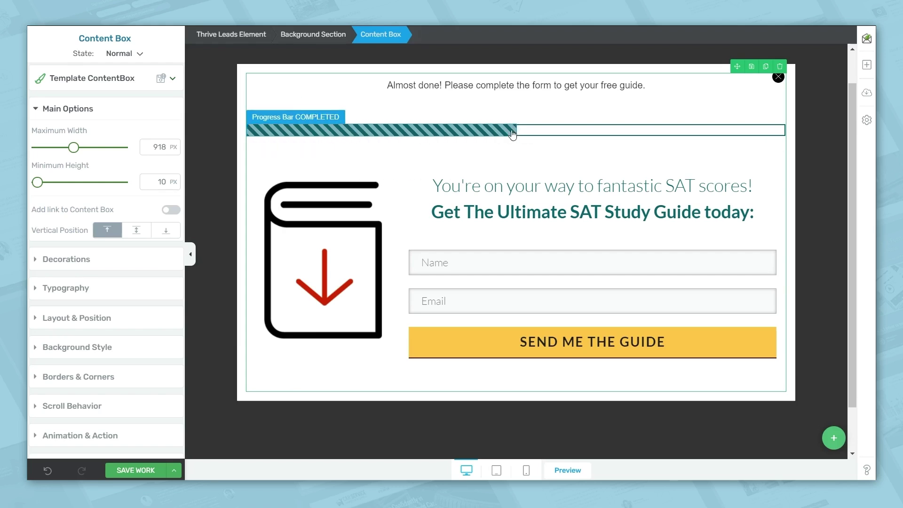
Step: Set the top and bottom margins of the progress line wrapper to 0 px
{"action": "left_click", "coordinate": [554, 137]}
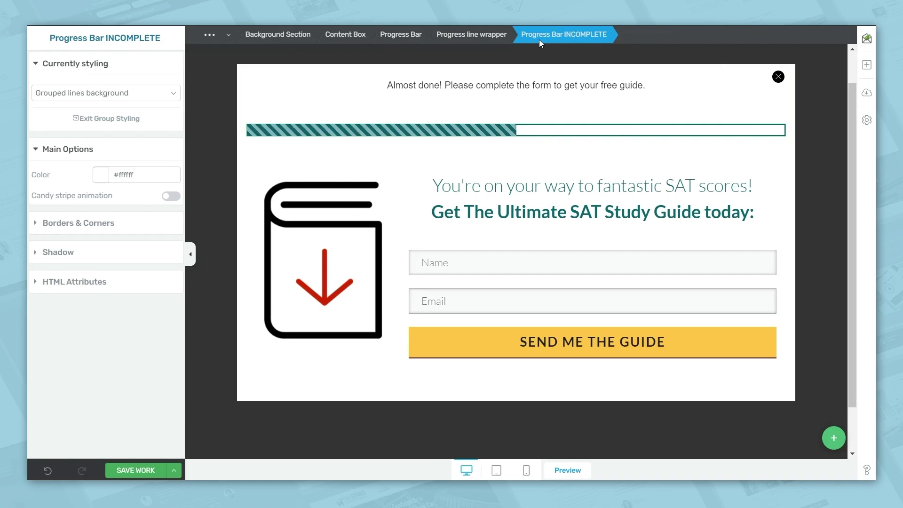
{"action": "left_click", "coordinate": [463, 42]}
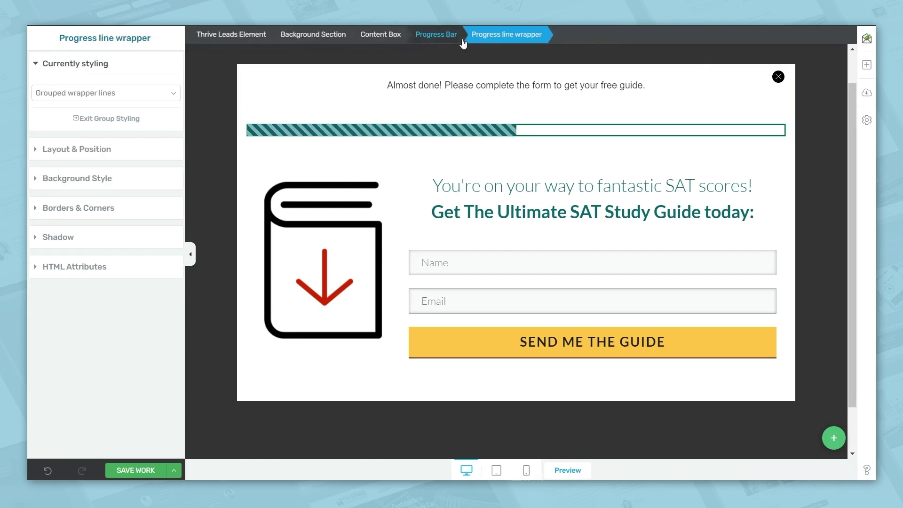
{"action": "left_click", "coordinate": [123, 159]}
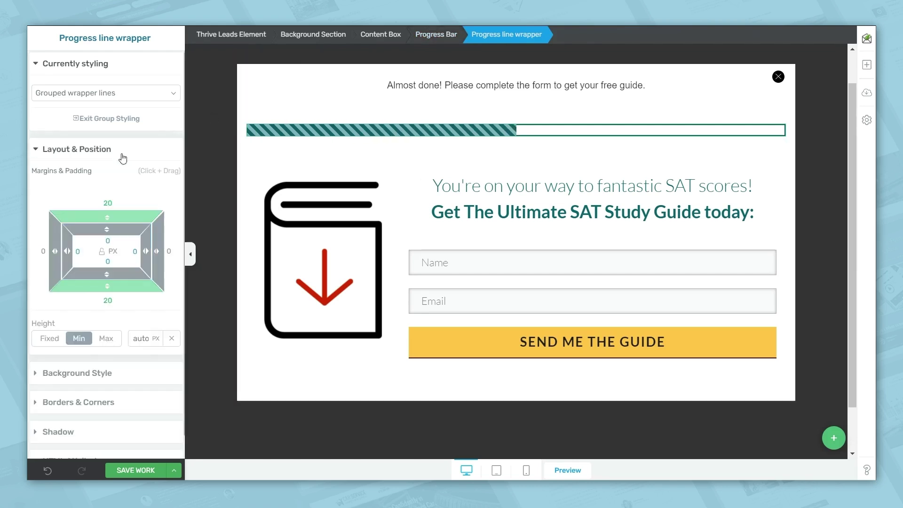
{"action": "left_click", "coordinate": [123, 203]}
{"action": "type", "text": "0"}
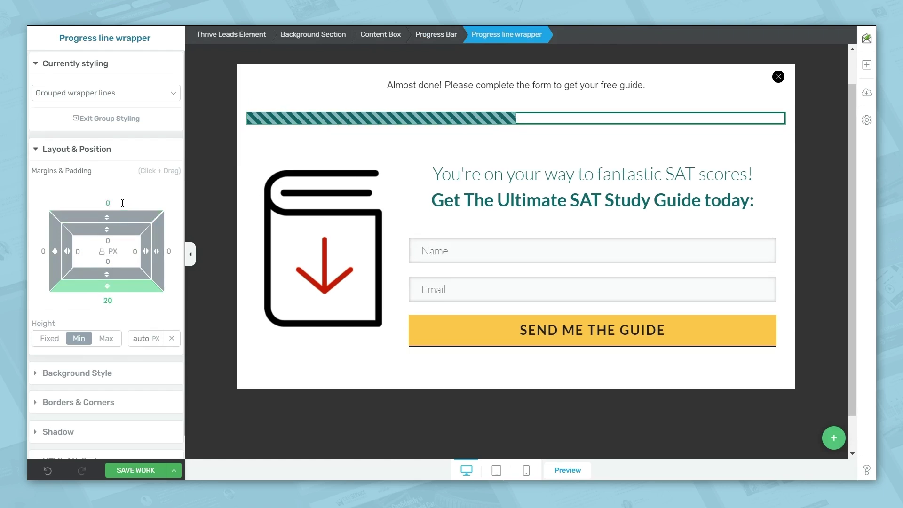
{"action": "left_click", "coordinate": [108, 300]}
{"action": "type", "text": "0"}
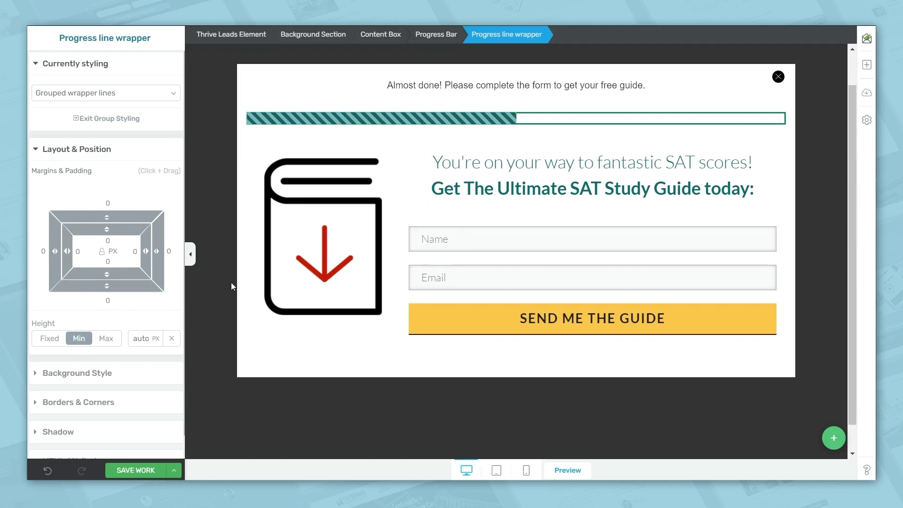
Step: Set the top and bottom margins of the whole Progress Bar element to 0 px
{"action": "left_click", "coordinate": [444, 40]}
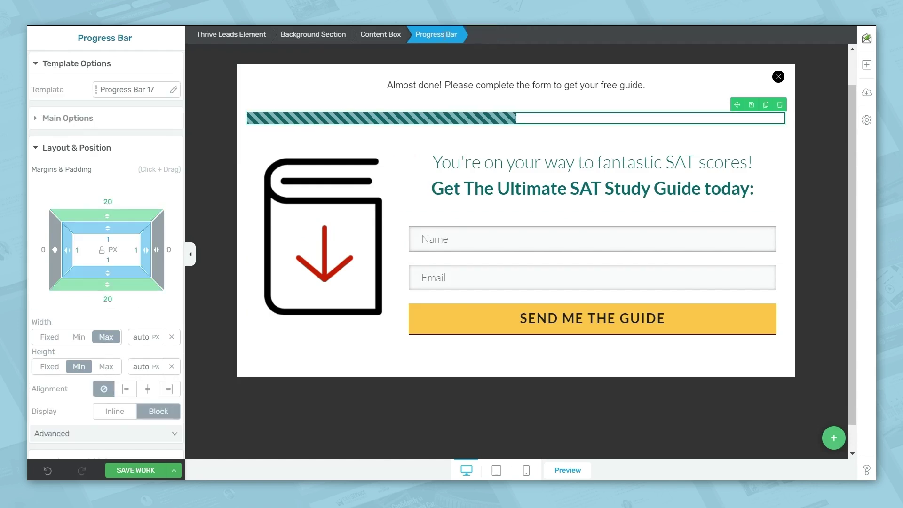
{"action": "left_click", "coordinate": [120, 195]}
{"action": "type", "text": "0"}
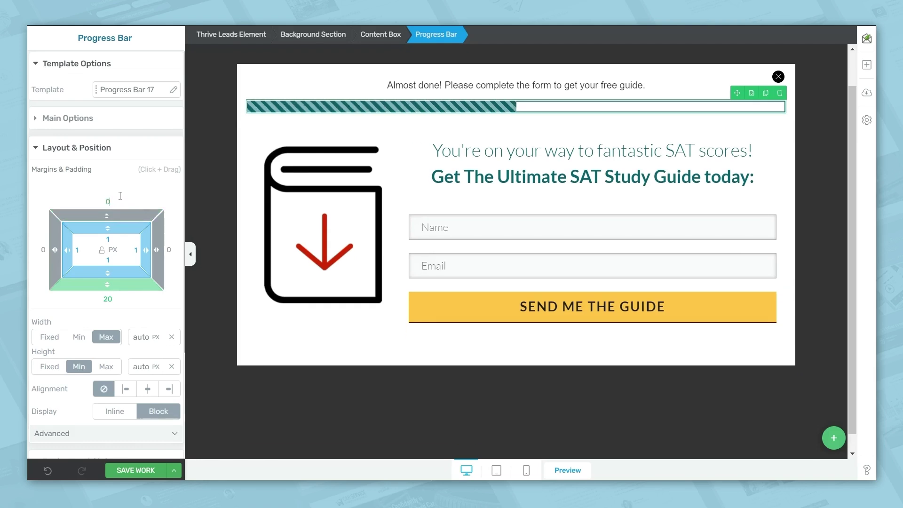
{"action": "left_click", "coordinate": [119, 300]}
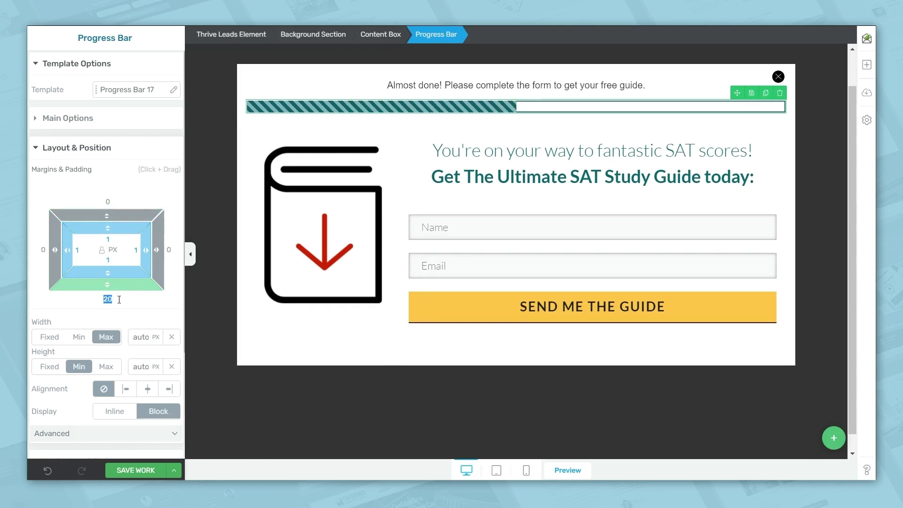
{"action": "type", "text": "0"}
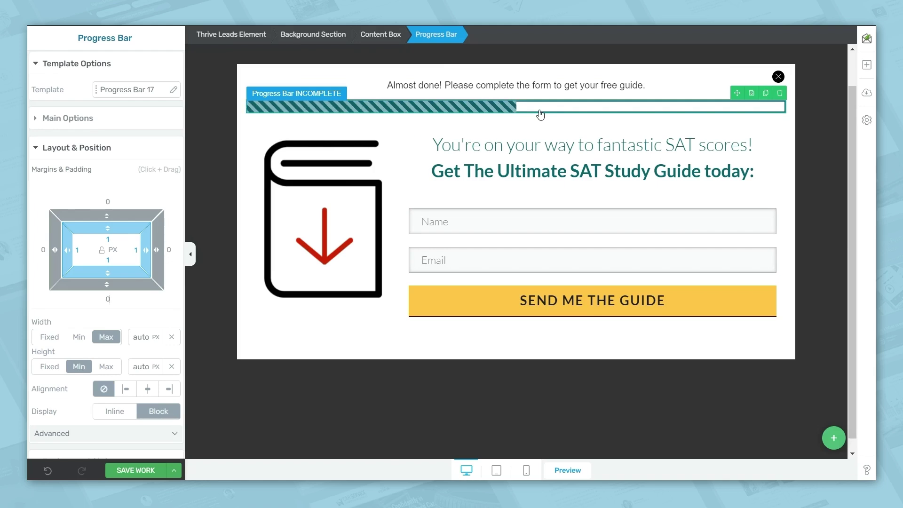
Step: Save the progress bar element as a new template named "Progress bar 1"
{"action": "left_click", "coordinate": [753, 94]}
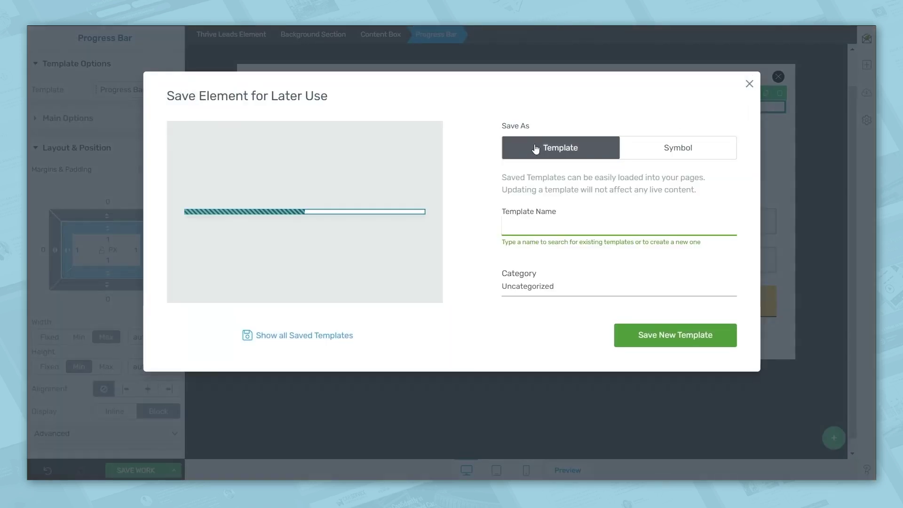
{"action": "type", "text": "Progress bar 1"}
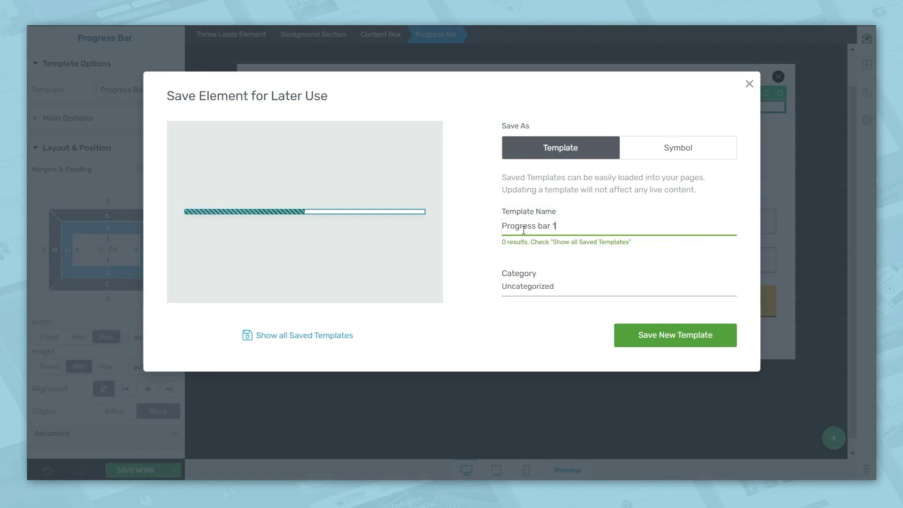
{"action": "left_click", "coordinate": [650, 344]}
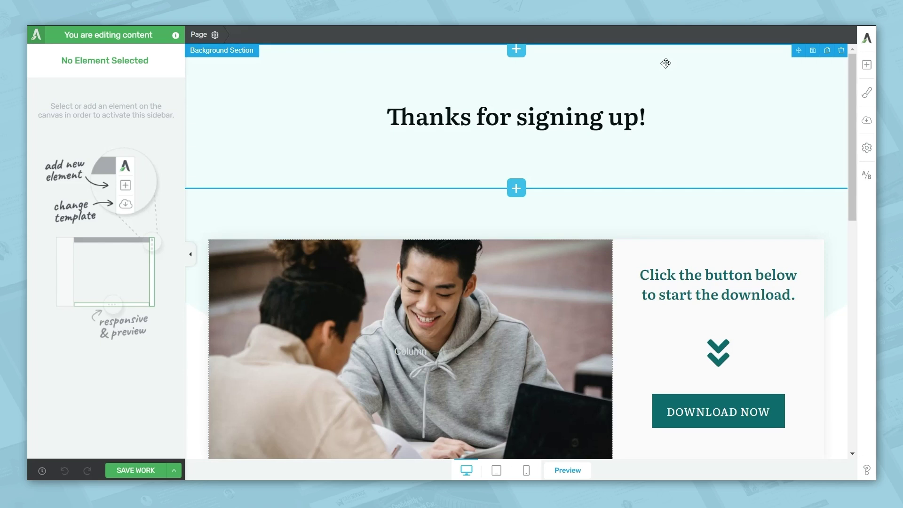
Step: Insert the saved template "Progress bar 1" below the "Thanks for signing up!" heading on the thank-you page
{"action": "left_click", "coordinate": [865, 69]}
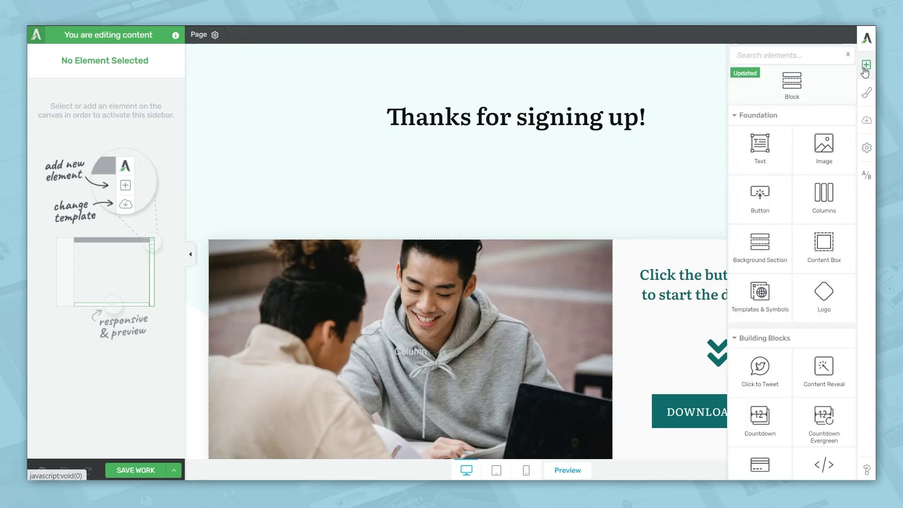
{"action": "type", "text": "temp"}
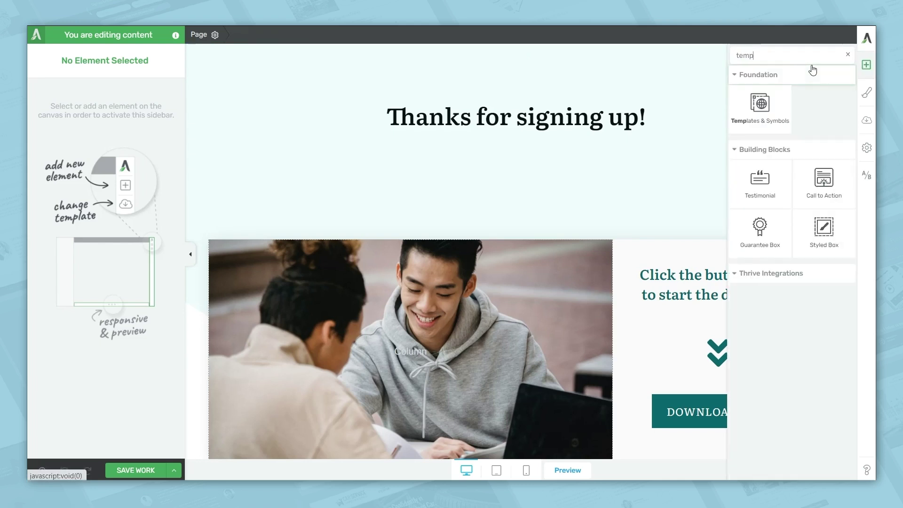
{"action": "left_click_drag", "start_coordinate": [760, 106], "coordinate": [488, 139]}
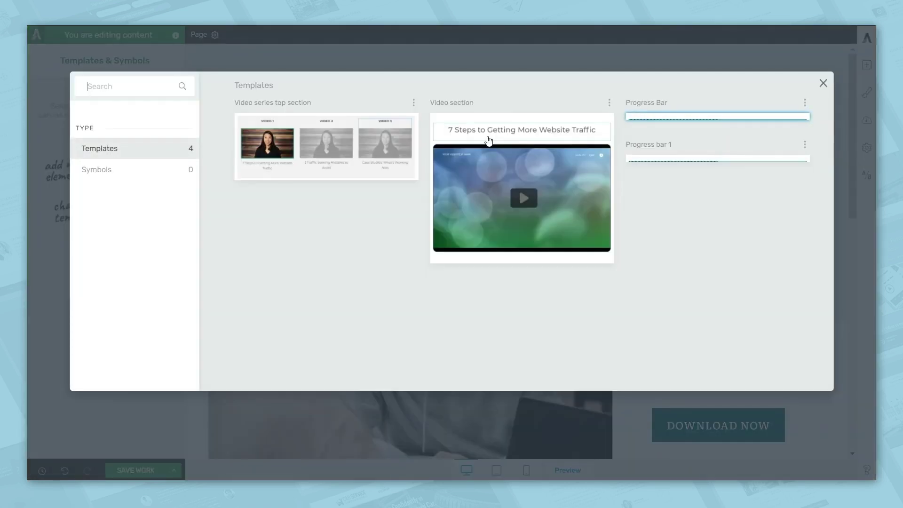
{"action": "left_click", "coordinate": [677, 159]}
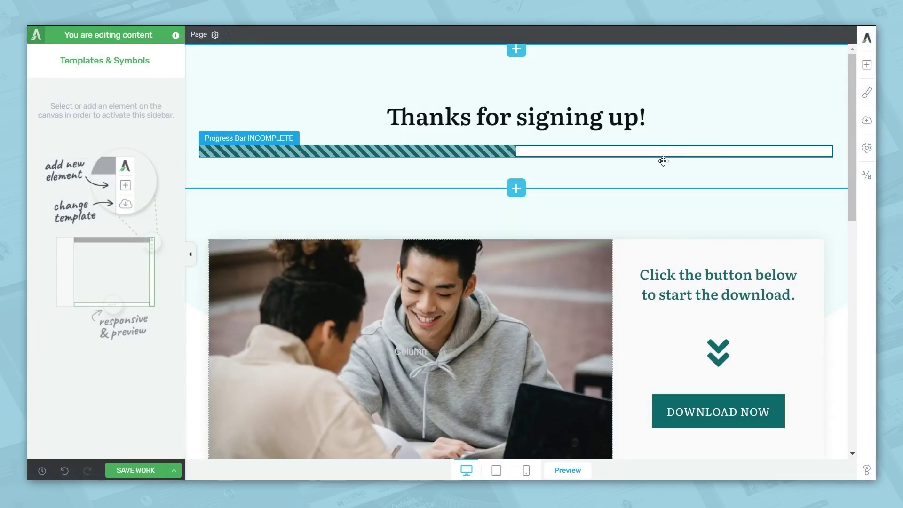
Step: Set the current progress of the thank-you page's progress bar to 100%
{"action": "left_click", "coordinate": [553, 152]}
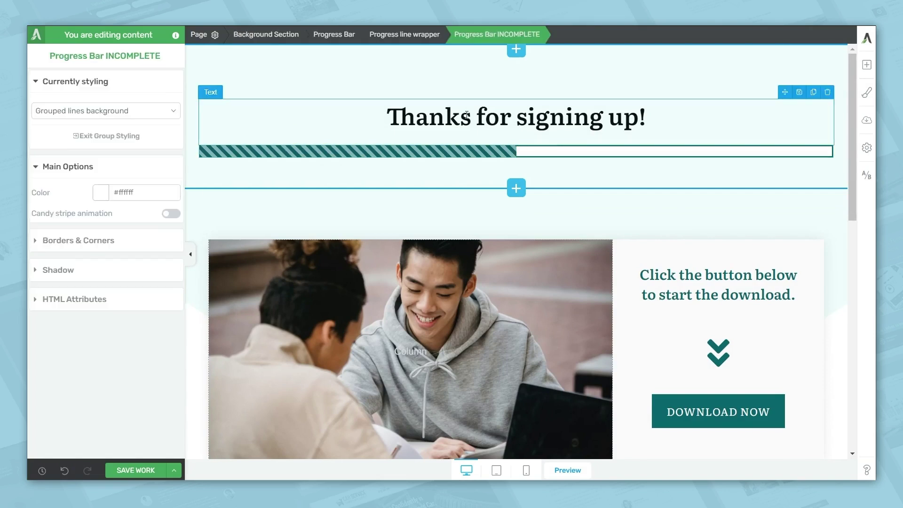
{"action": "left_click", "coordinate": [336, 36]}
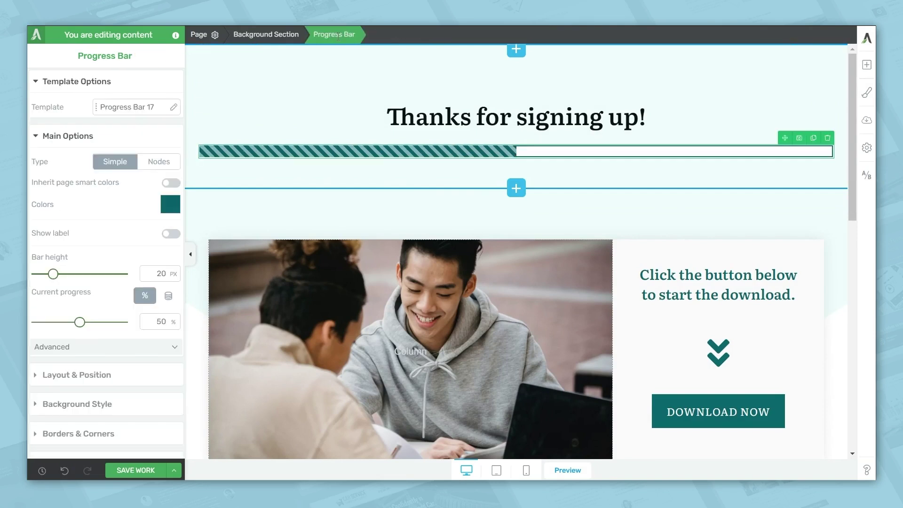
{"action": "left_click_drag", "start_coordinate": [80, 322], "coordinate": [123, 323]}
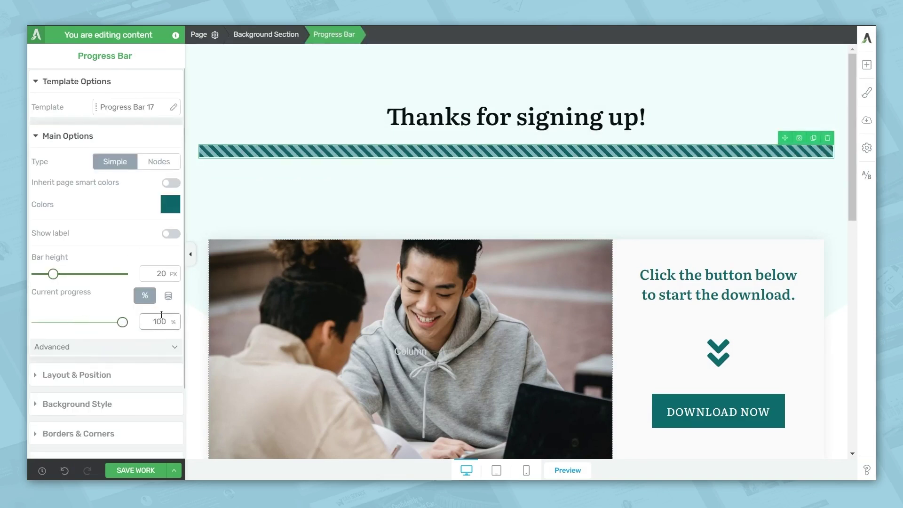
Step: Set the progress bar's fill animation to start at 50%, and save the page
{"action": "left_click", "coordinate": [159, 347]}
{"action": "left_click", "coordinate": [149, 419]}
{"action": "double_click", "coordinate": [156, 418]}
{"action": "type", "text": "50"}
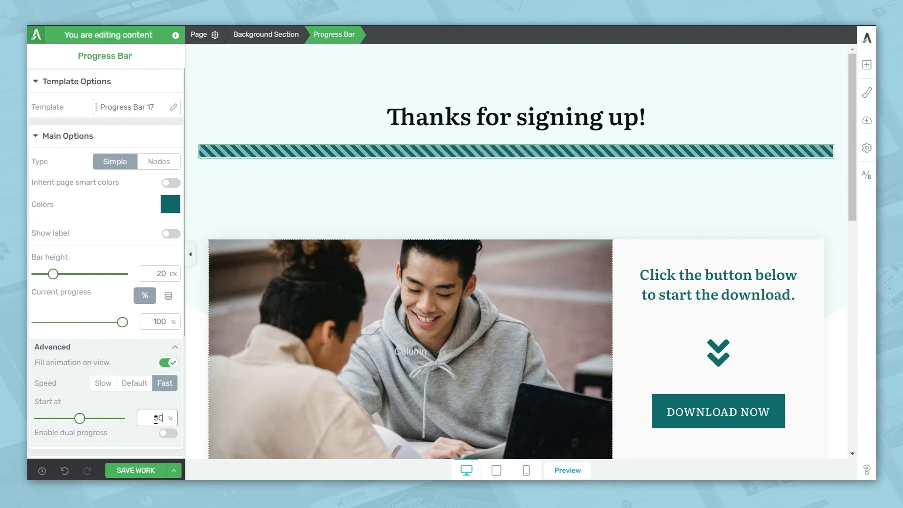
{"action": "left_click", "coordinate": [137, 466]}
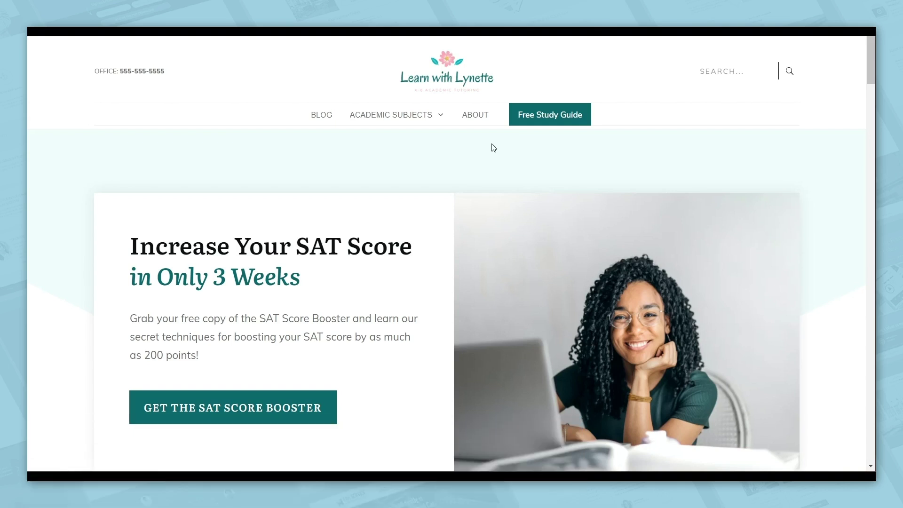
Step: On the published page, open the SAT Score Booster opt-in form, fill in the subscriber's name and submit the form
{"action": "scroll", "coordinate": [493, 148], "scroll_direction": "down", "scroll_amount": 1}
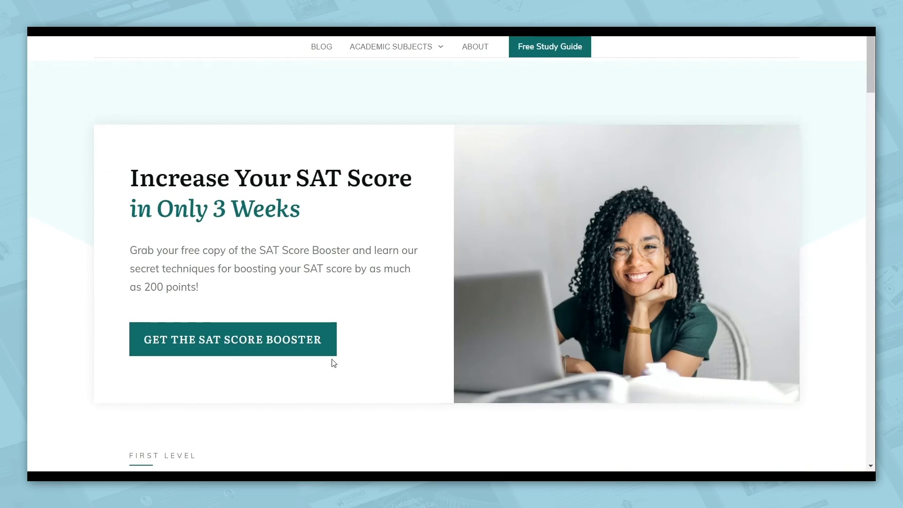
{"action": "left_click", "coordinate": [315, 345]}
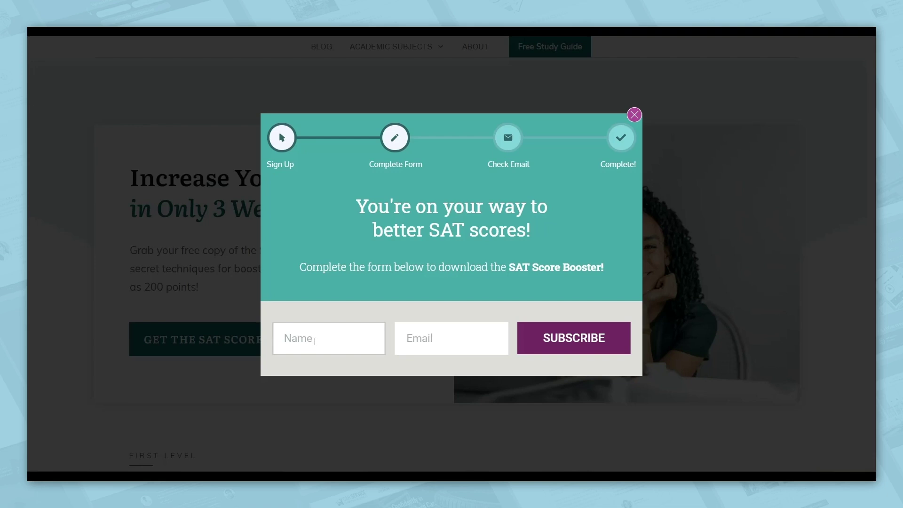
{"action": "type", "text": "Christine"}
{"action": "key", "text": "Tab"}
{"action": "left_click", "coordinate": [562, 346]}
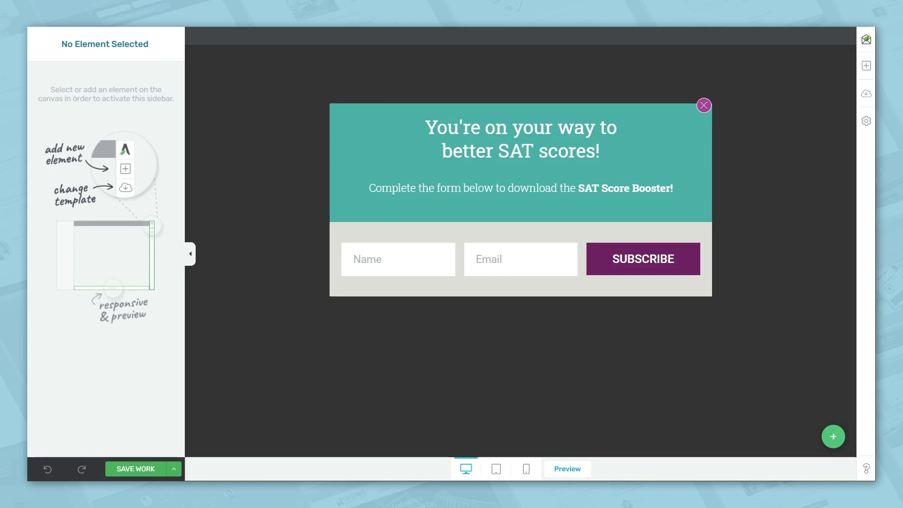
Step: Add a progress bar above the "You're on your way to better SAT scores!" heading using the three-node template Progress Bar 04
{"action": "left_click", "coordinate": [867, 66]}
{"action": "left_click", "coordinate": [772, 49]}
{"action": "type", "text": "progress"}
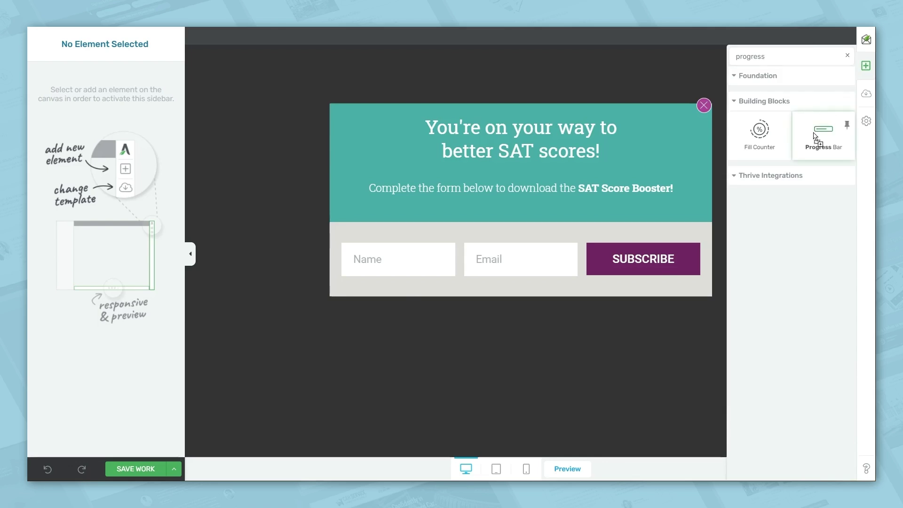
{"action": "left_click_drag", "start_coordinate": [821, 134], "coordinate": [536, 121]}
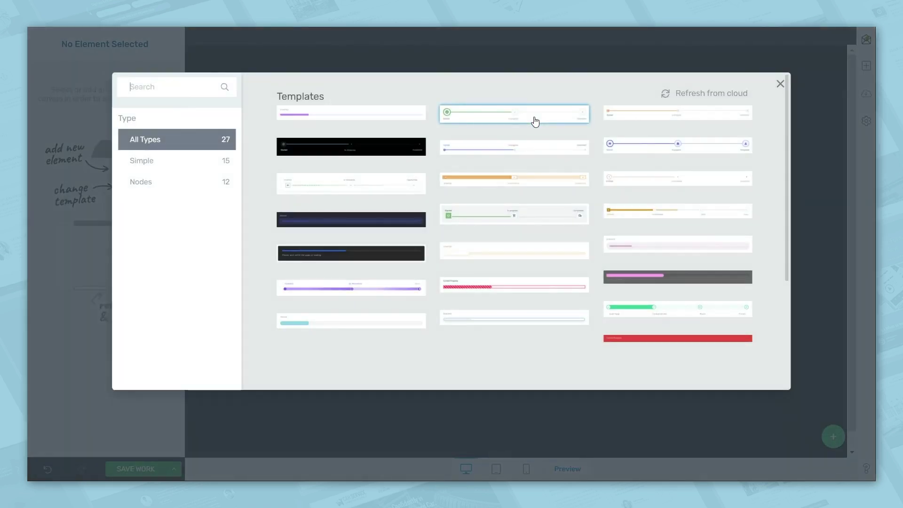
{"action": "left_click", "coordinate": [664, 148]}
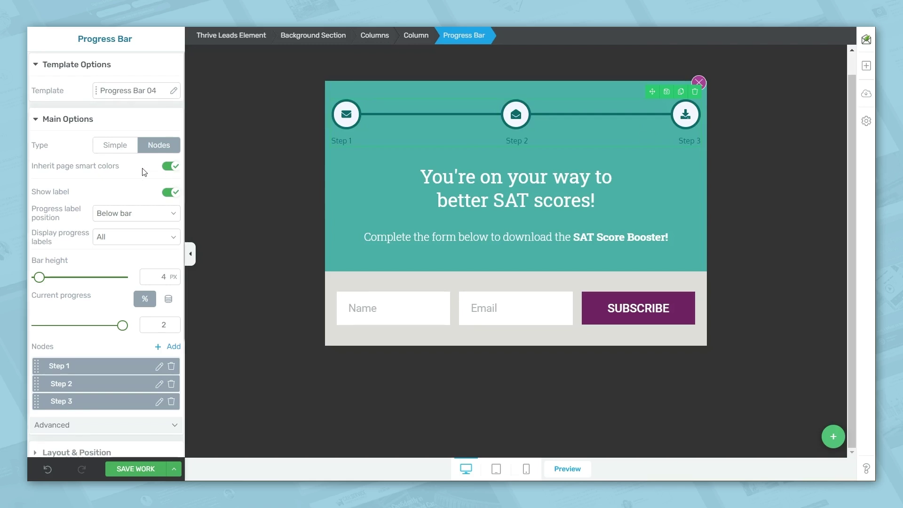
Step: Turn off inheriting page smart colors for the node progress bar and apply the color #2f4e4e
{"action": "left_click", "coordinate": [169, 166]}
{"action": "left_click", "coordinate": [166, 188]}
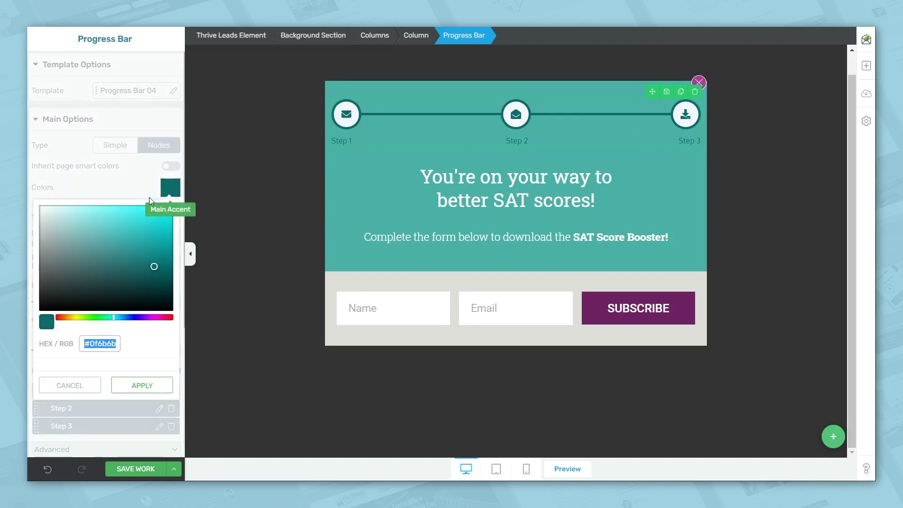
{"action": "left_click", "coordinate": [105, 257]}
{"action": "left_click_drag", "start_coordinate": [105, 257], "coordinate": [92, 279]}
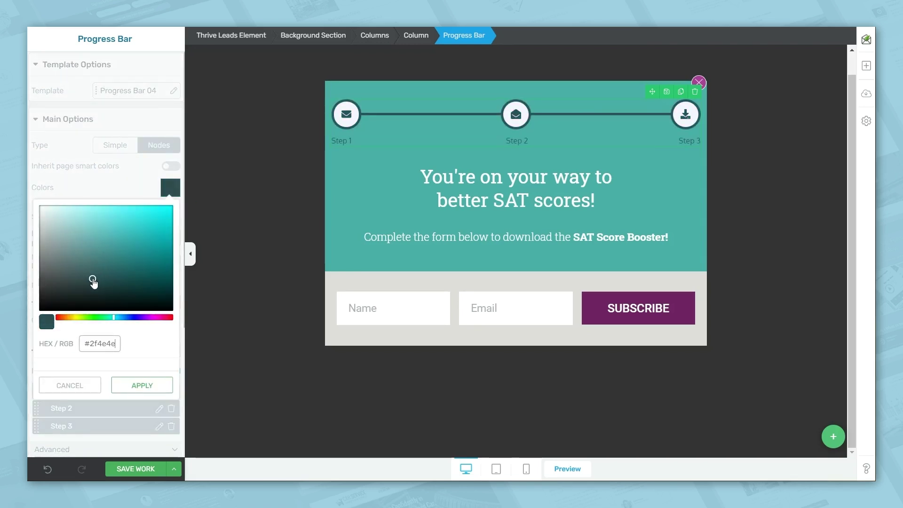
{"action": "left_click", "coordinate": [137, 384]}
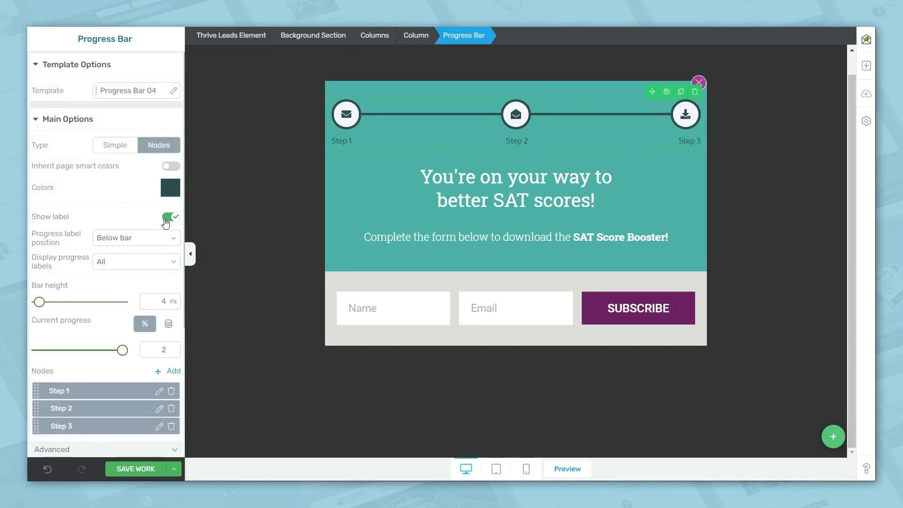
Step: Try displaying only the current progress label below the bar, and then only the first and last labels
{"action": "left_click", "coordinate": [151, 242]}
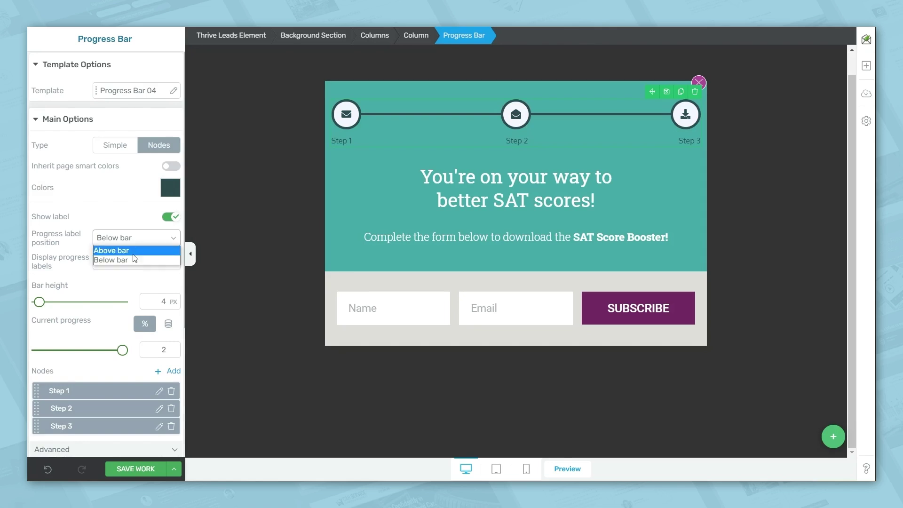
{"action": "left_click", "coordinate": [127, 266]}
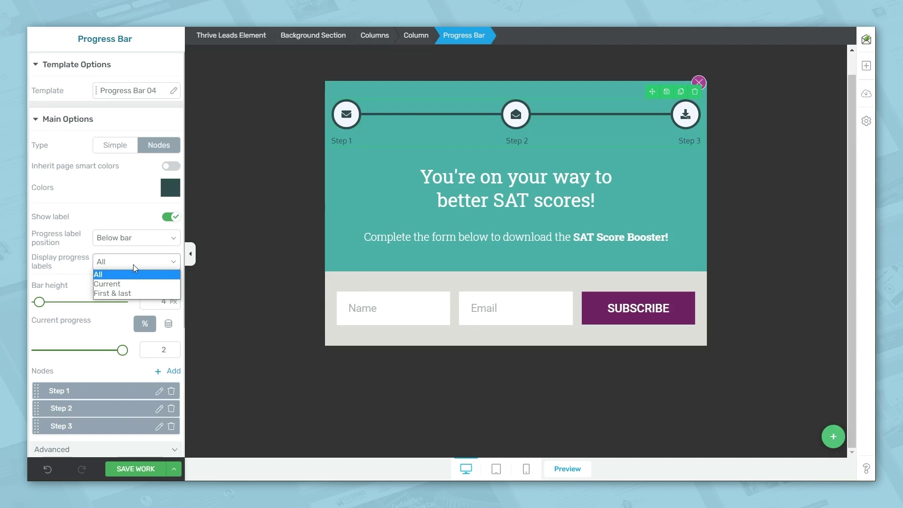
{"action": "left_click", "coordinate": [118, 284]}
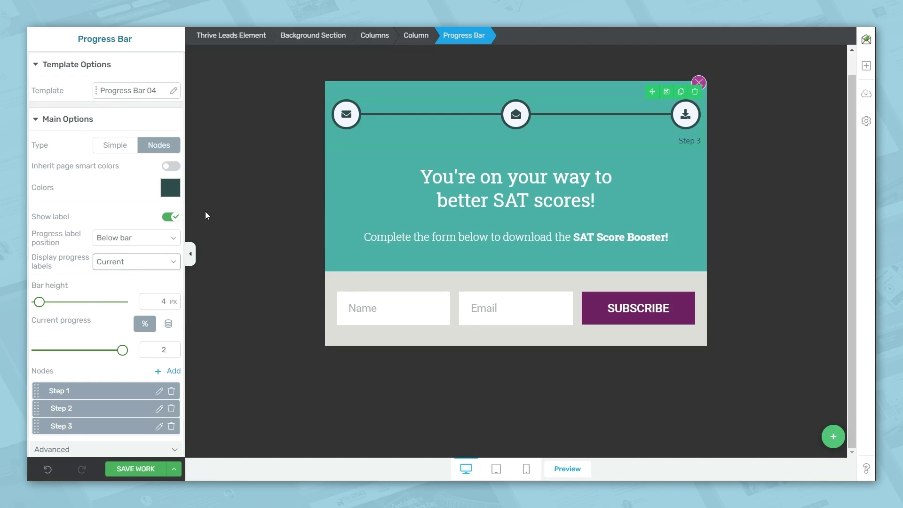
{"action": "left_click", "coordinate": [156, 262]}
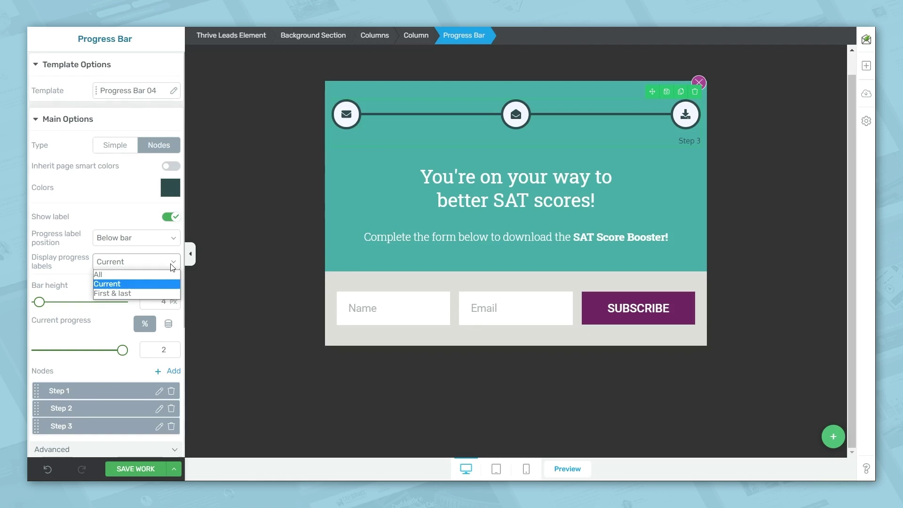
{"action": "left_click", "coordinate": [158, 293]}
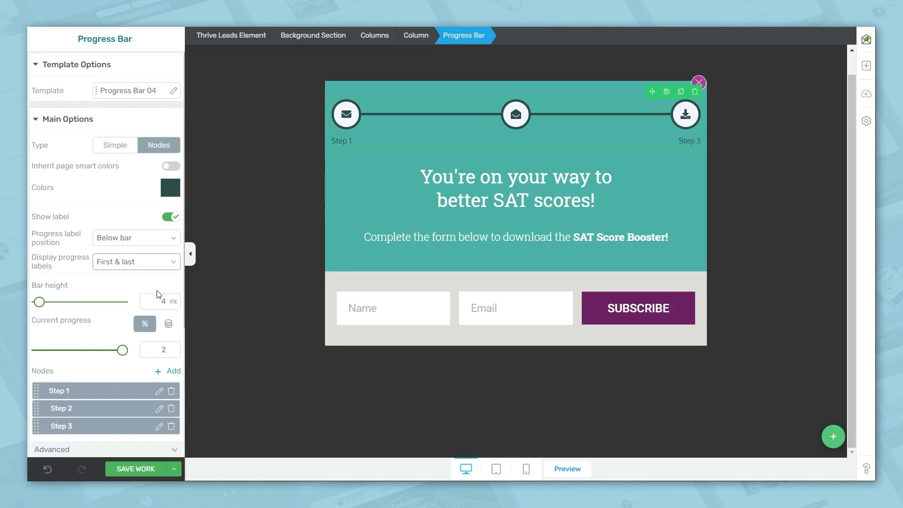
Step: Try a bar height of 9 px on the node progress bar, and return it to 4 px
{"action": "mouse_move", "coordinate": [39, 302]}
{"action": "left_mouse_down"}
{"action": "mouse_move", "coordinate": [68, 303]}
{"action": "mouse_move", "coordinate": [44, 305]}
{"action": "left_mouse_up"}
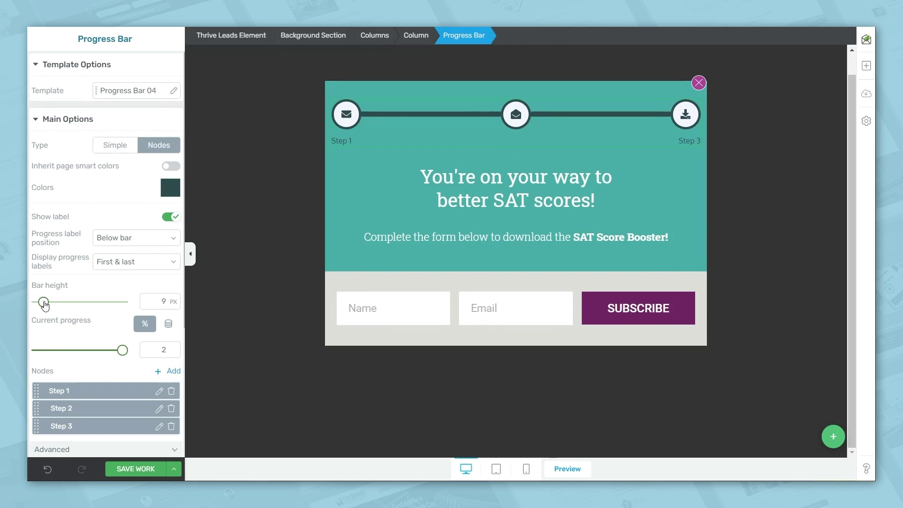
{"action": "double_click", "coordinate": [169, 302]}
{"action": "type", "text": "4"}
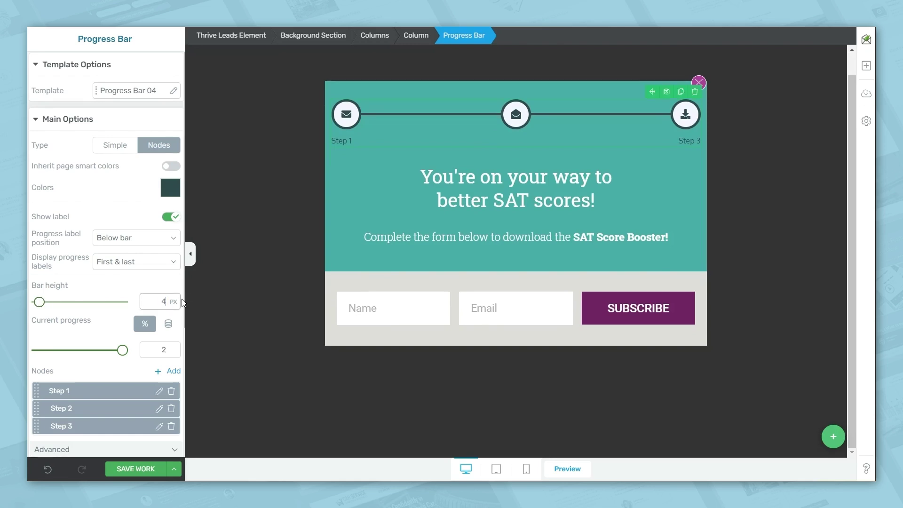
Step: Add a fourth node to the progress bar and display all progress labels
{"action": "left_click", "coordinate": [163, 372]}
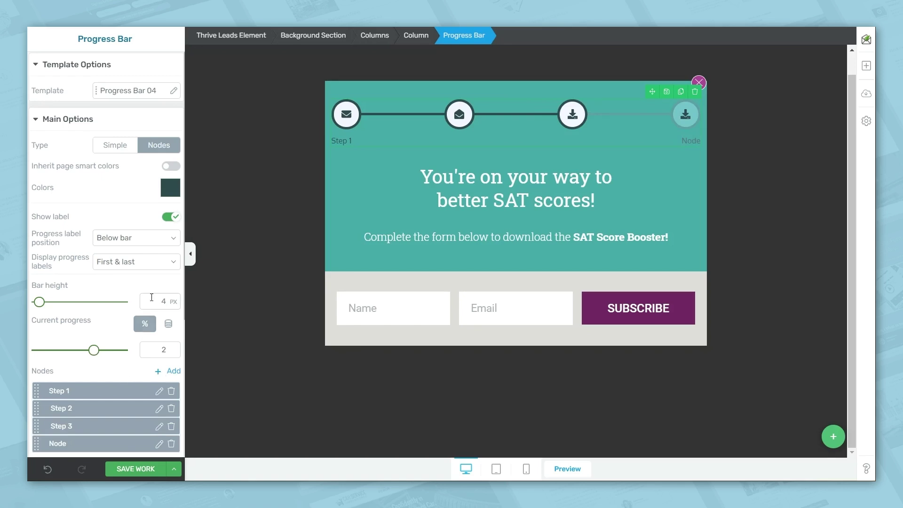
{"action": "left_click", "coordinate": [155, 264]}
{"action": "left_click", "coordinate": [135, 275]}
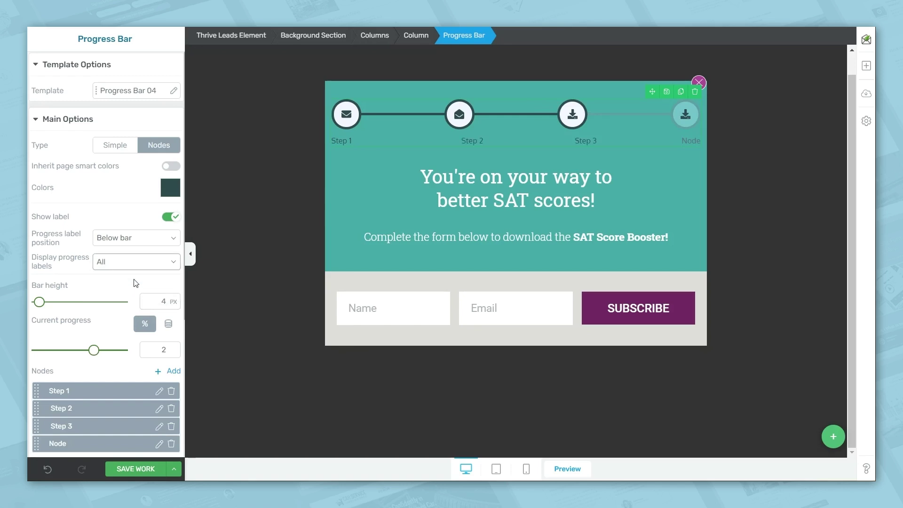
Step: Label the four nodes Sign Up, Complete Form, Check Email and Complete!, and set the bar's current progress to 1
{"action": "left_click", "coordinate": [335, 141]}
{"action": "triple_click", "coordinate": [341, 141]}
{"action": "type", "text": "Sign Up"}
{"action": "double_click", "coordinate": [464, 140]}
{"action": "type", "text": "Complete Form"}
{"action": "triple_click", "coordinate": [574, 141]}
{"action": "type", "text": "Check Email"}
{"action": "left_click", "coordinate": [688, 140]}
{"action": "double_click", "coordinate": [688, 141]}
{"action": "type", "text": "Complete!"}
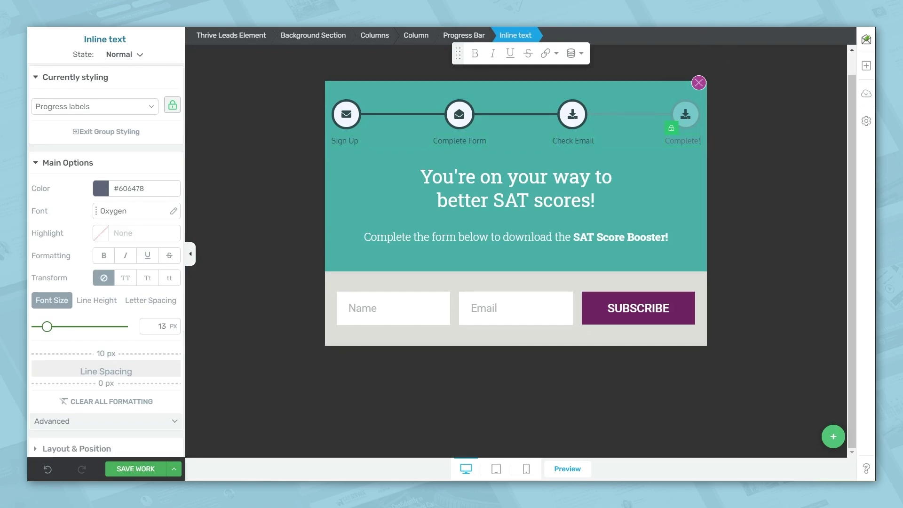
{"action": "left_click", "coordinate": [471, 36]}
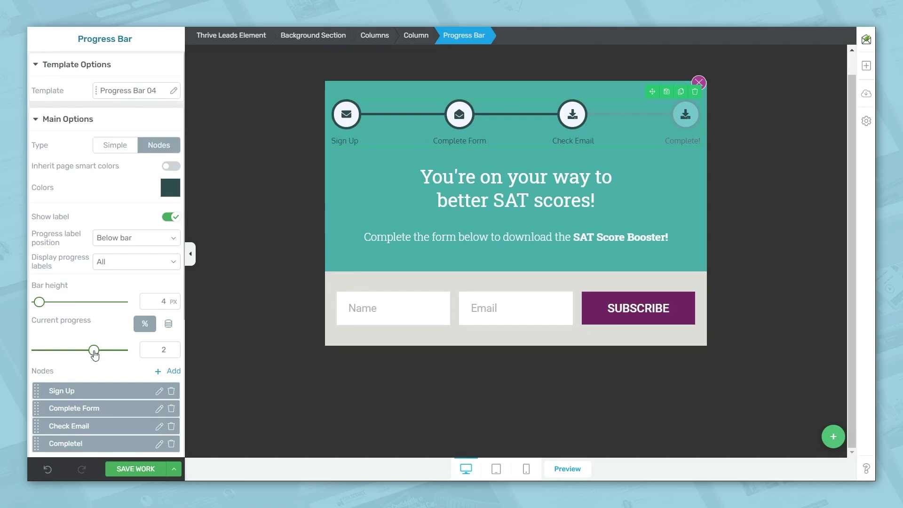
{"action": "left_click_drag", "start_coordinate": [94, 350], "coordinate": [66, 353]}
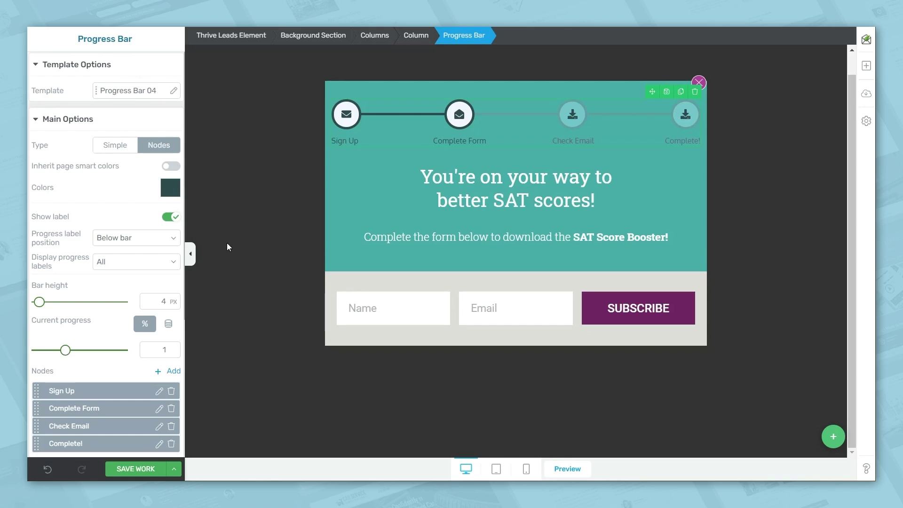
Step: In the Normal state, replace the Sign Up node's icon with the solid arrow found by searching the icon library for "cursor"
{"action": "left_click", "coordinate": [347, 115]}
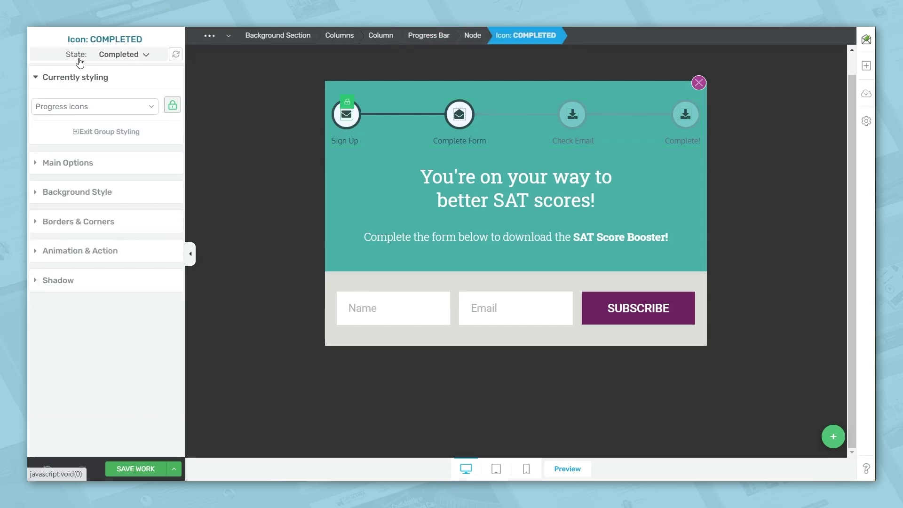
{"action": "left_click", "coordinate": [130, 57]}
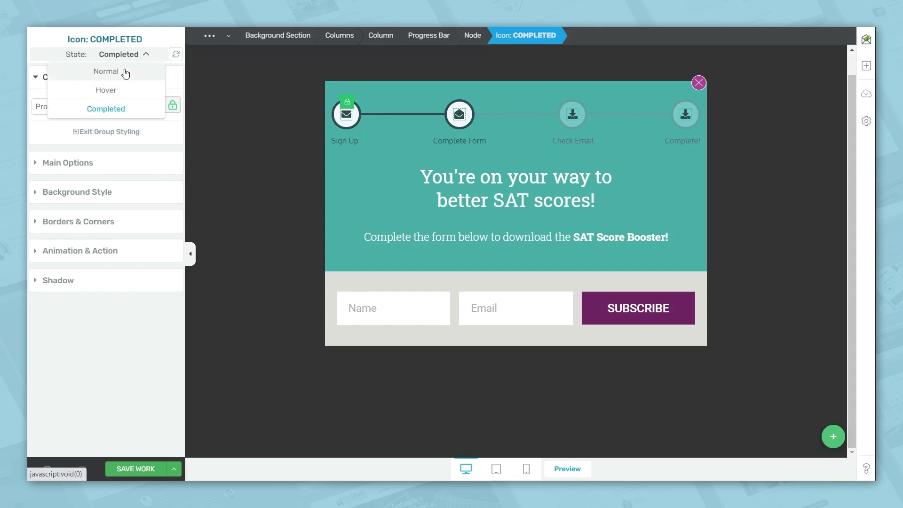
{"action": "left_click", "coordinate": [124, 66]}
{"action": "left_click", "coordinate": [77, 165]}
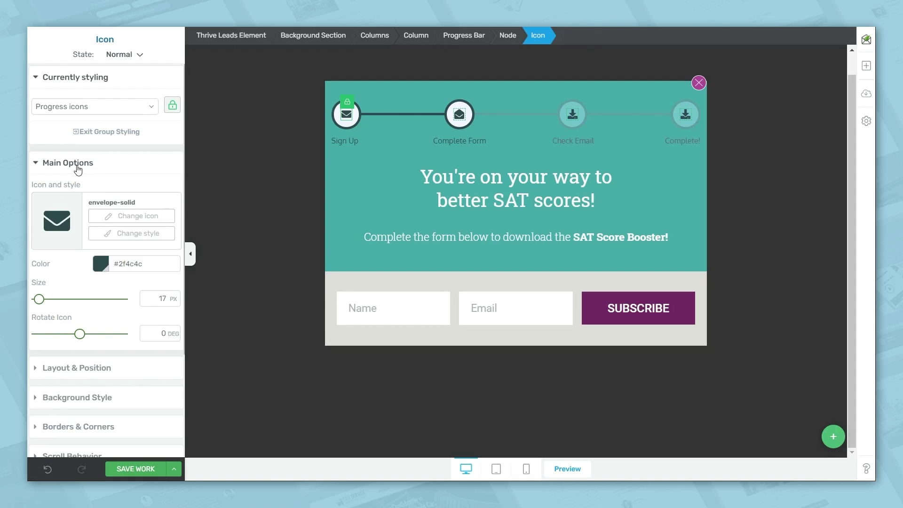
{"action": "left_click", "coordinate": [130, 216]}
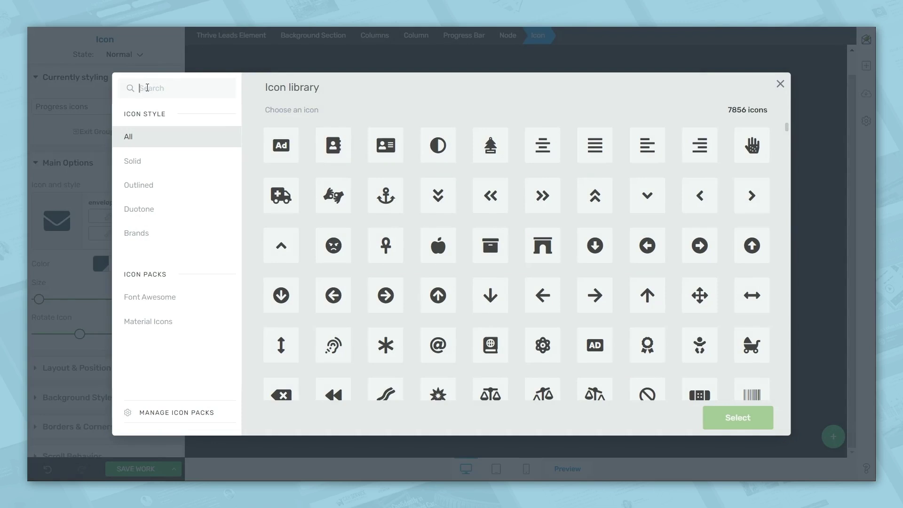
{"action": "left_click", "coordinate": [147, 87]}
{"action": "type", "text": "cursor"}
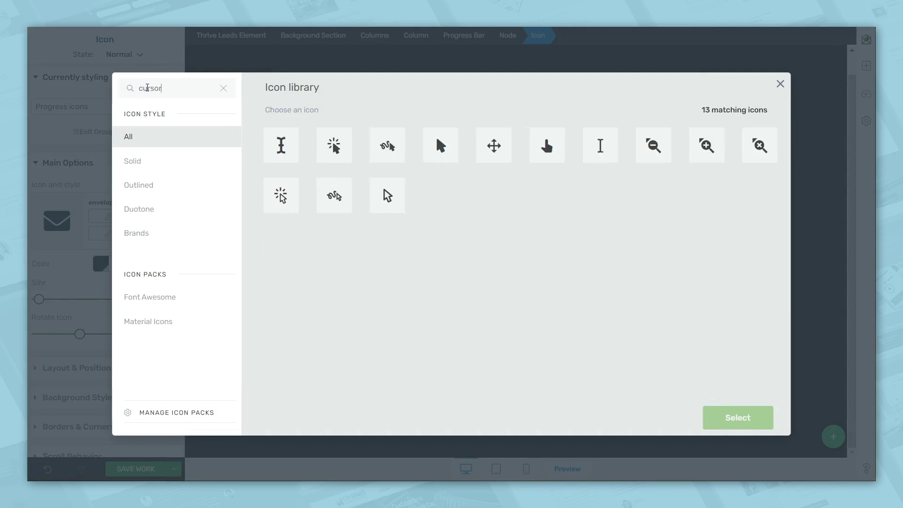
{"action": "left_click", "coordinate": [435, 140]}
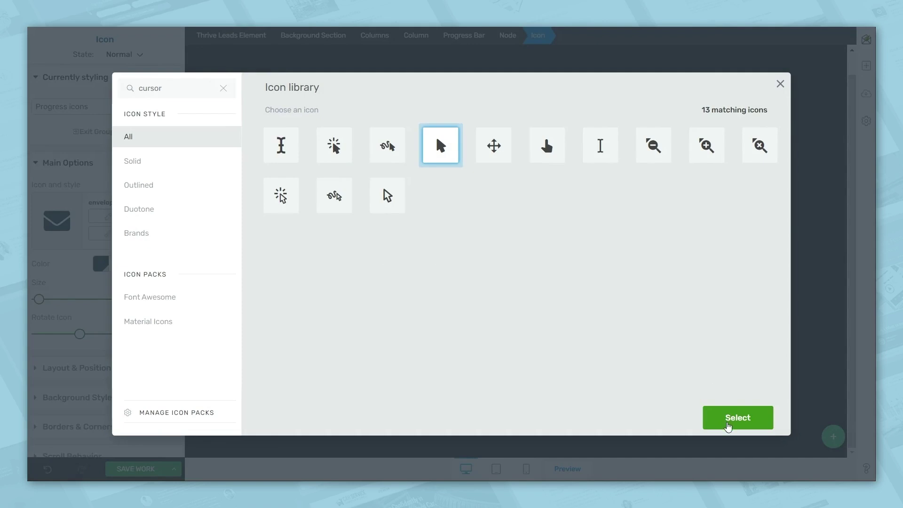
{"action": "left_click", "coordinate": [728, 425]}
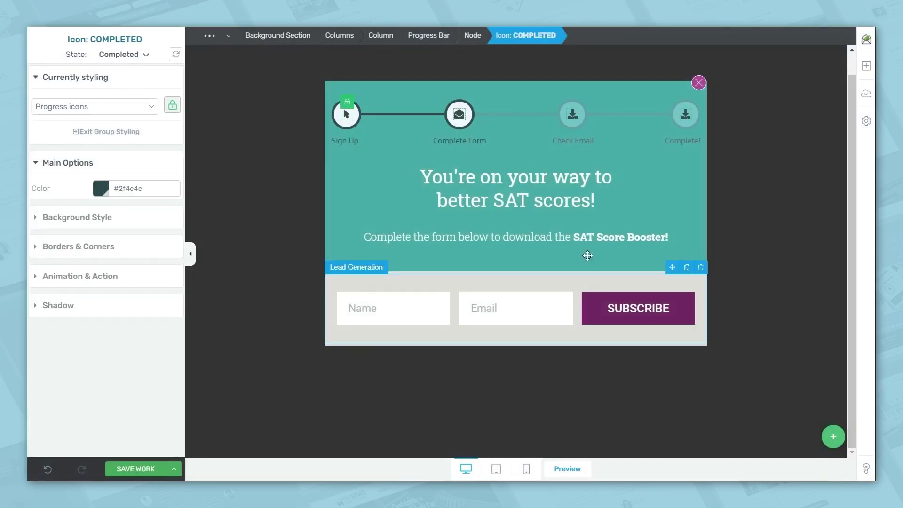
Step: Replace the Complete Form node's icon with the solid pen from the icon library
{"action": "left_click", "coordinate": [462, 118]}
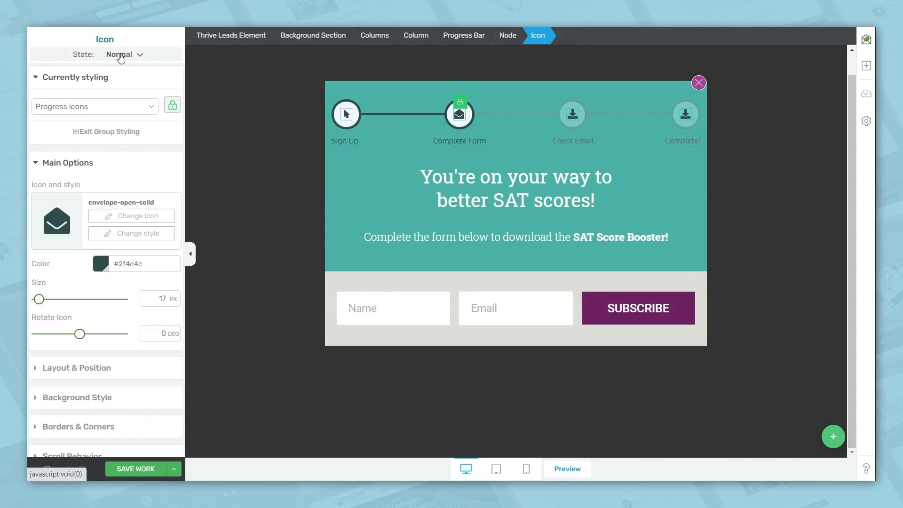
{"action": "left_click", "coordinate": [126, 220]}
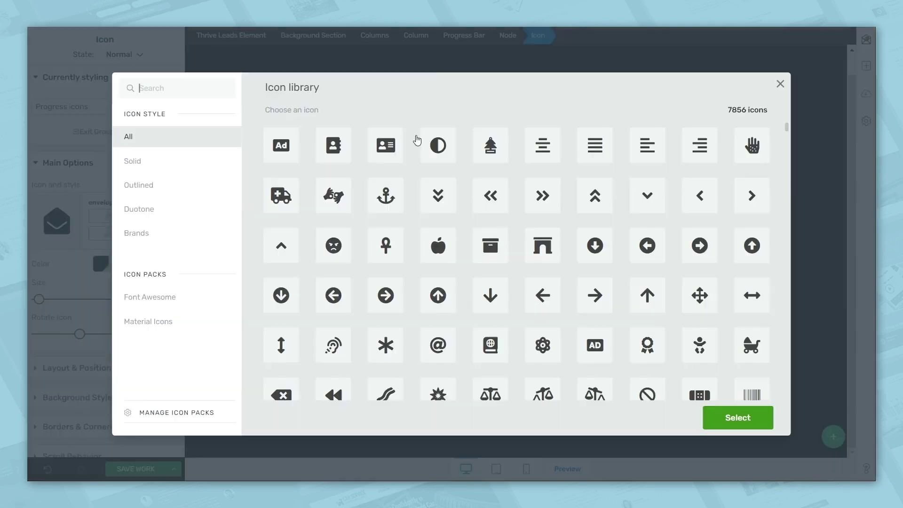
{"action": "type", "text": "pen"}
{"action": "left_click", "coordinate": [699, 145]}
{"action": "left_click", "coordinate": [737, 418]}
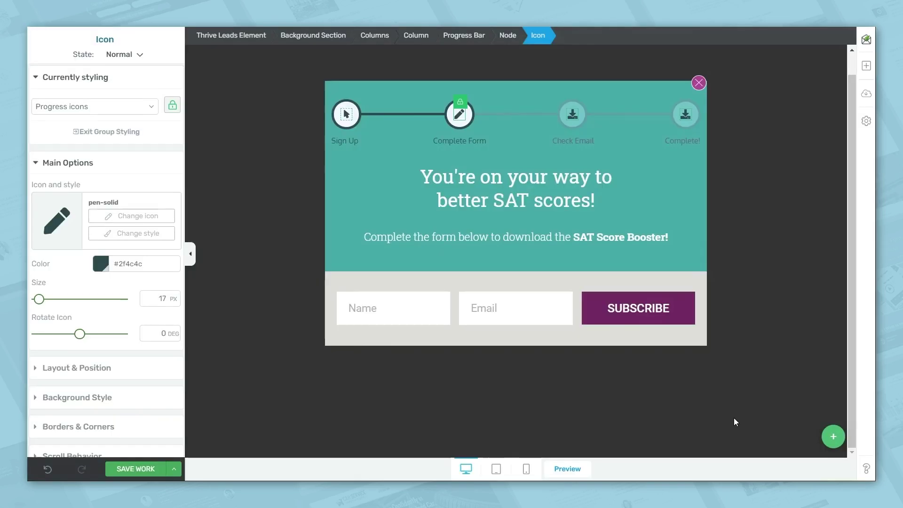
Step: Replace the Check Email node's icon with the solid envelope found by searching the icon library for "email"
{"action": "left_click", "coordinate": [572, 114]}
{"action": "left_click", "coordinate": [130, 216]}
{"action": "type", "text": "email"}
{"action": "left_click", "coordinate": [387, 245]}
{"action": "left_click", "coordinate": [752, 417]}
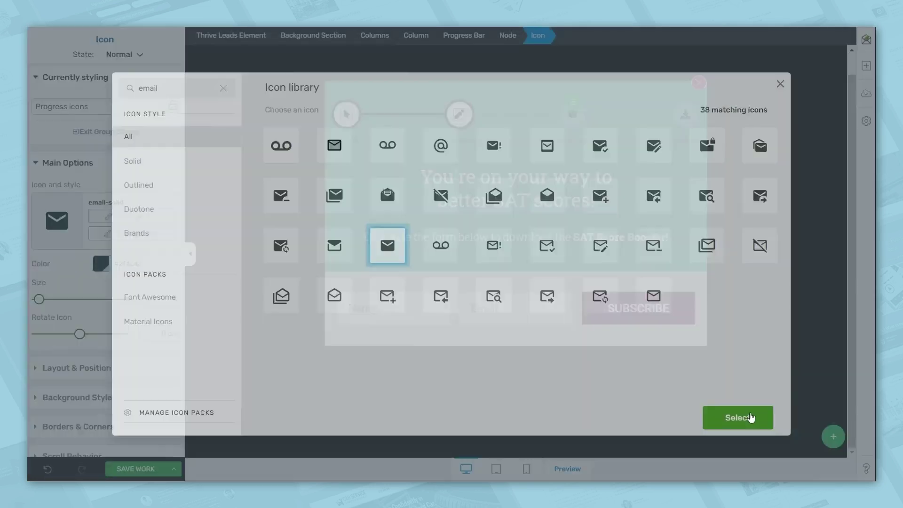
Step: Replace the Complete! node's icon with a check mark found by searching the icon library for "check"
{"action": "left_click", "coordinate": [685, 114]}
{"action": "left_click", "coordinate": [132, 215]}
{"action": "left_click", "coordinate": [193, 87]}
{"action": "type", "text": "check"}
{"action": "left_click", "coordinate": [333, 145]}
{"action": "left_click", "coordinate": [756, 416]}
{"action": "left_click", "coordinate": [769, 394]}
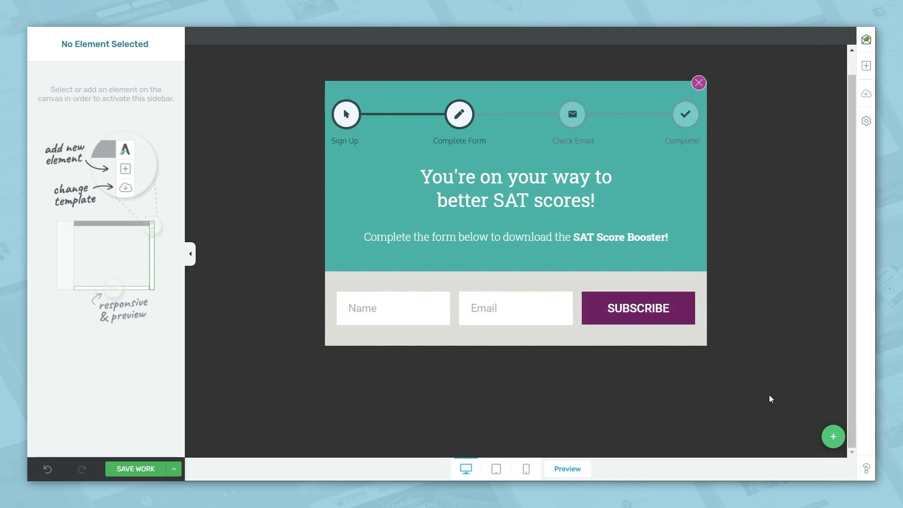
Step: Save the node progress bar as a new template named "Progress Bar - double opt-in"
{"action": "left_click", "coordinate": [525, 99]}
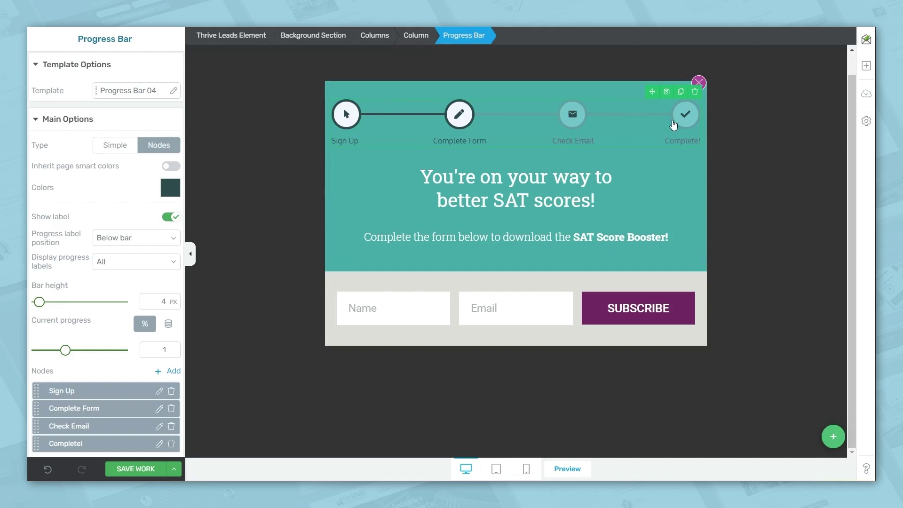
{"action": "left_click", "coordinate": [667, 93]}
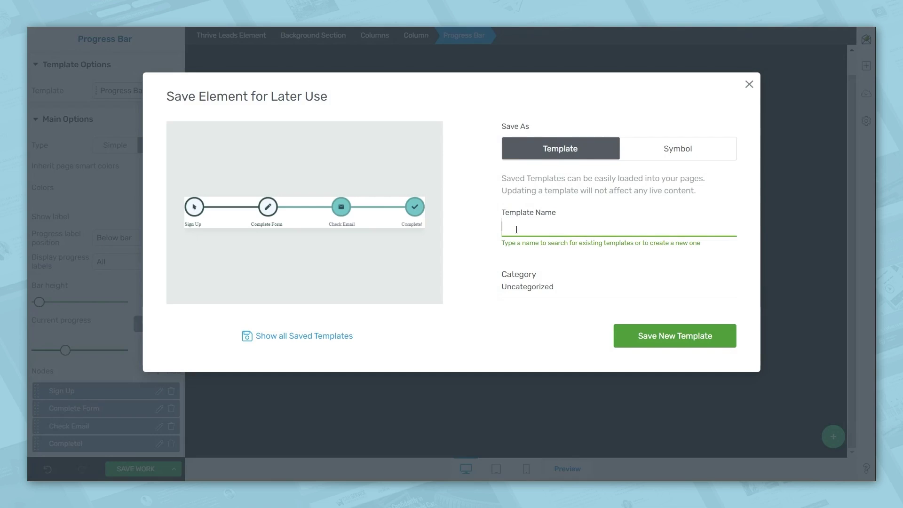
{"action": "type", "text": "Progress Bar - double opt-in"}
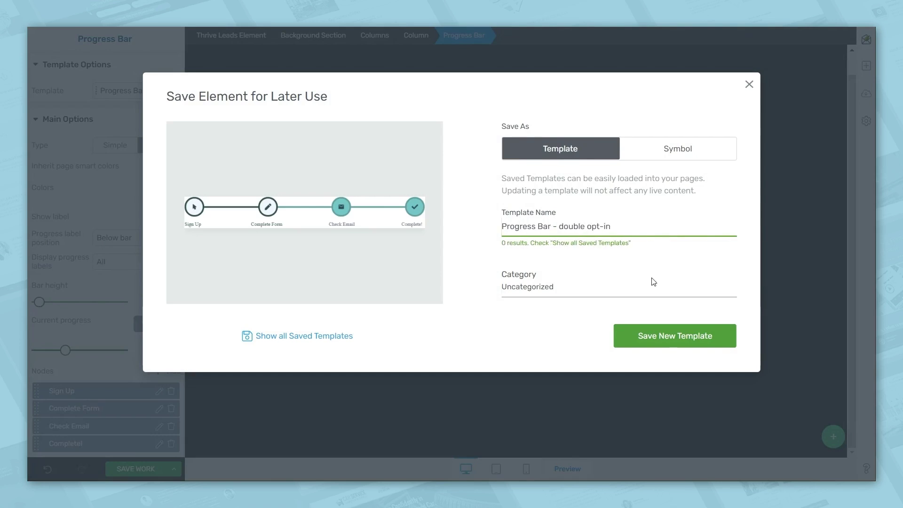
{"action": "left_click", "coordinate": [666, 343]}
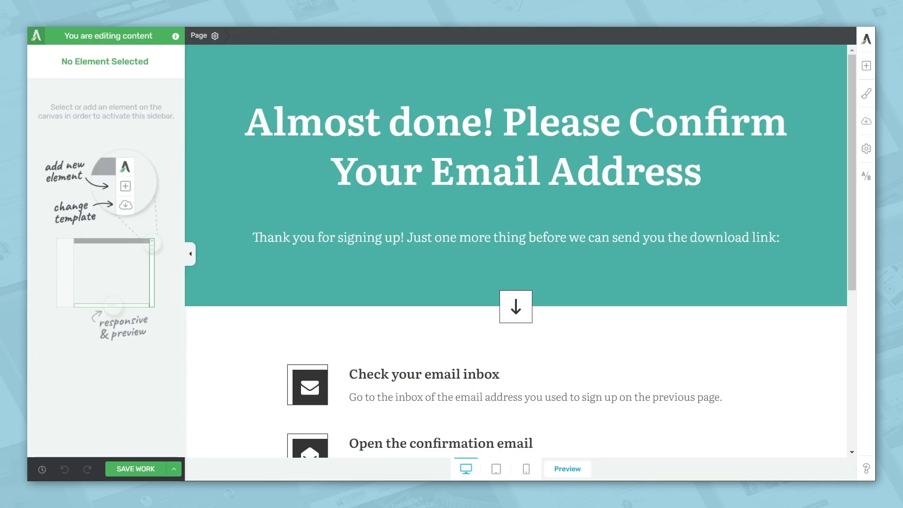
Step: On the email confirmation page, insert the saved template "Progress Bar - double opt-in" above the "Almost done!" heading
{"action": "left_click", "coordinate": [866, 72]}
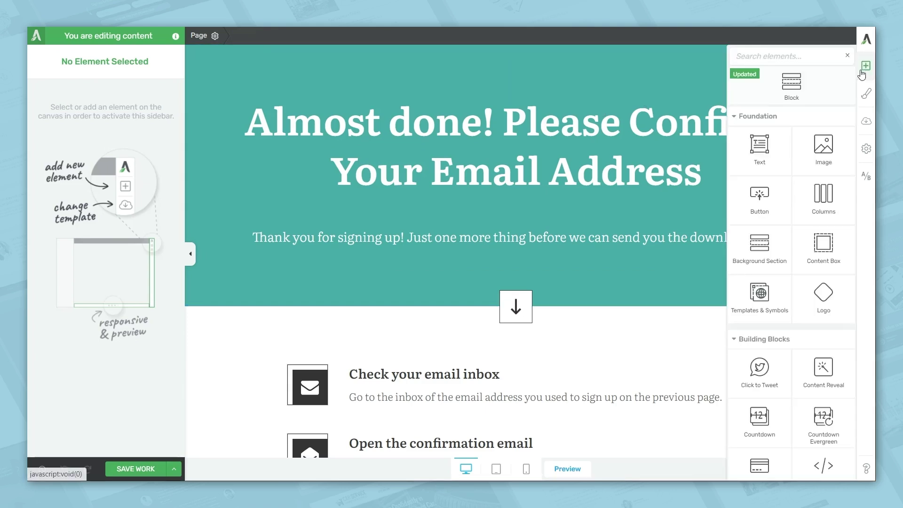
{"action": "type", "text": "temp"}
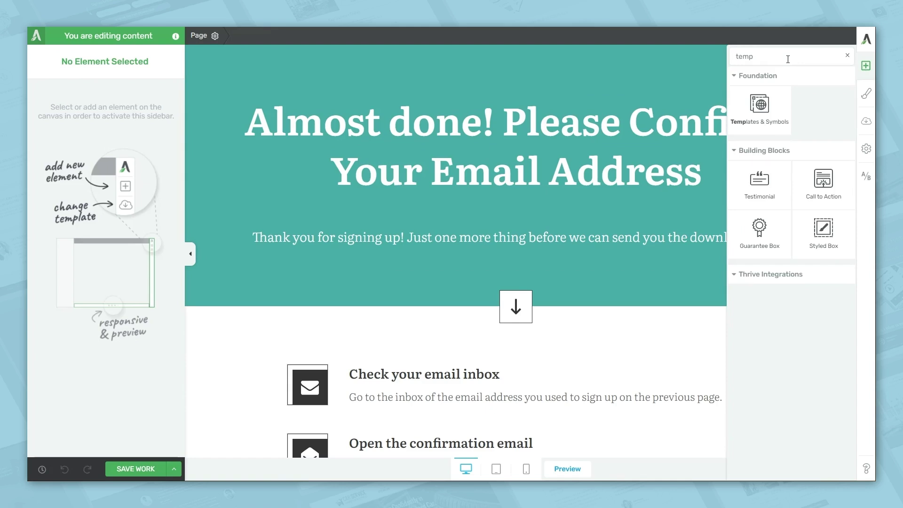
{"action": "left_click_drag", "start_coordinate": [759, 106], "coordinate": [554, 95]}
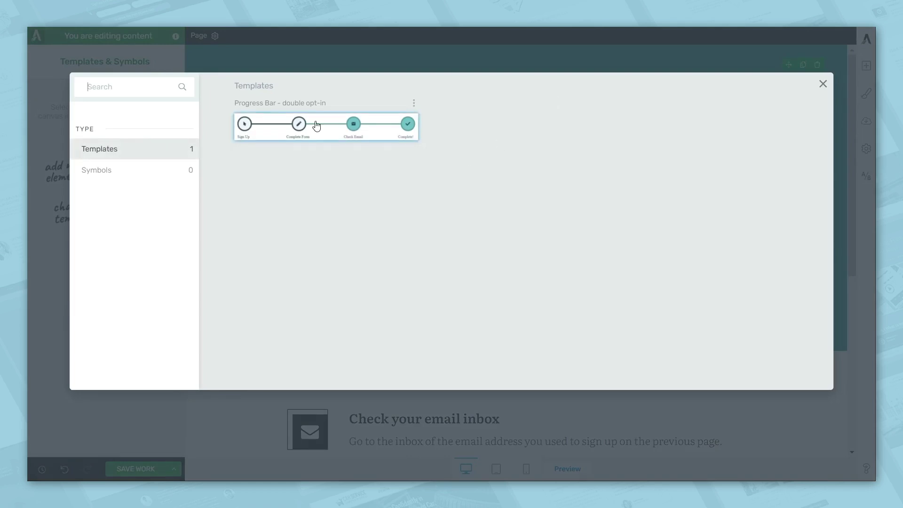
{"action": "left_click", "coordinate": [321, 130]}
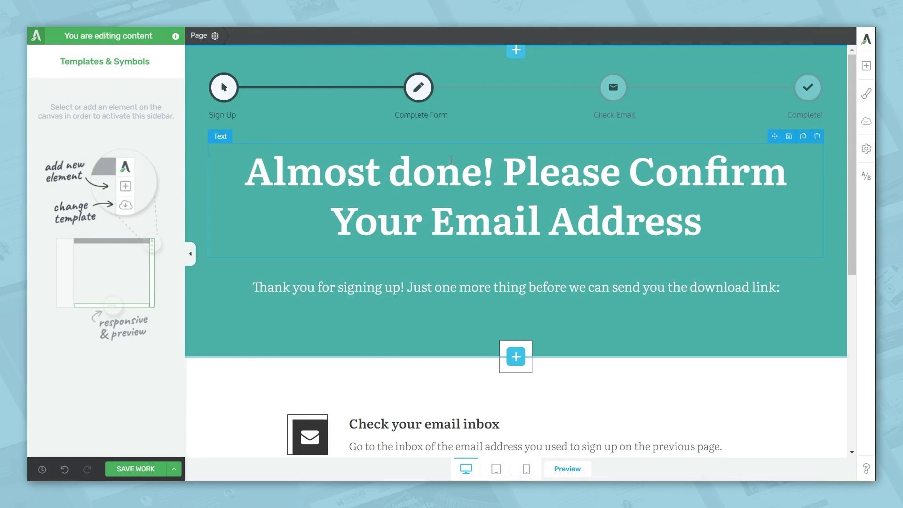
Step: Advance the current progress of the confirmation page's bar beyond the Complete Form node toward Check Email
{"action": "left_click", "coordinate": [500, 103]}
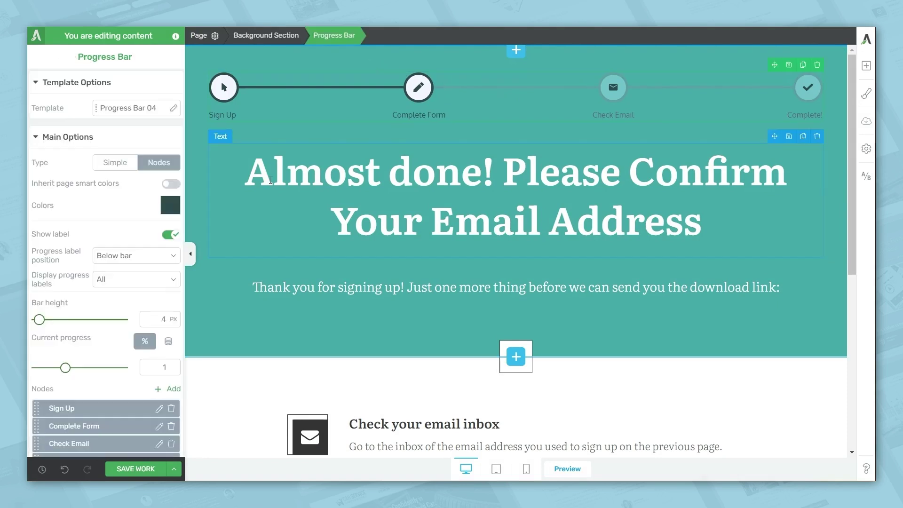
{"action": "mouse_move", "coordinate": [68, 373]}
{"action": "left_mouse_down"}
{"action": "mouse_move", "coordinate": [94, 371]}
{"action": "mouse_move", "coordinate": [83, 372]}
{"action": "left_mouse_up"}
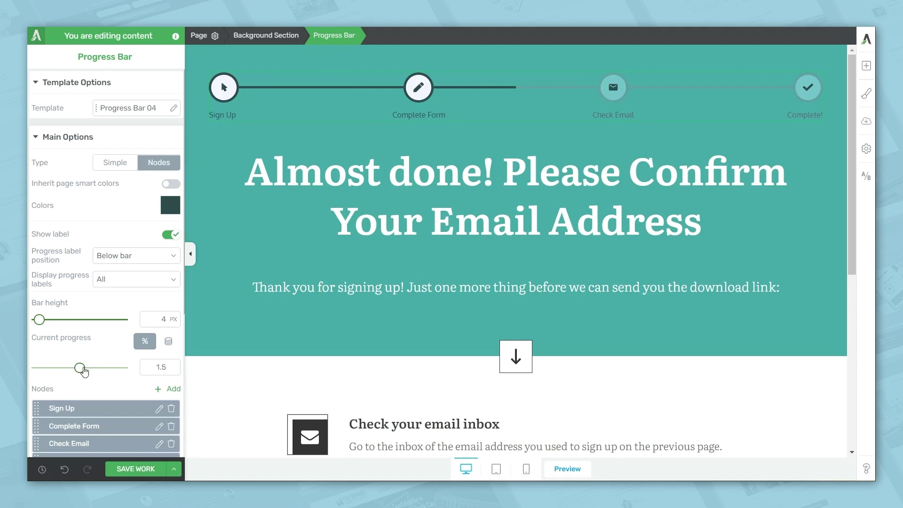
{"action": "left_click_drag", "start_coordinate": [84, 371], "coordinate": [92, 371]}
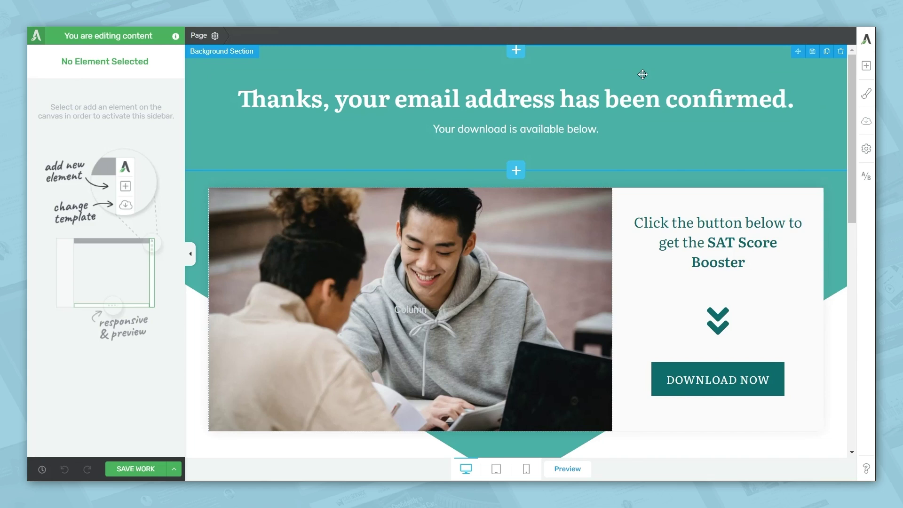
Step: Insert the saved template "Progress Bar - double opt-in" above the "Thanks, your email address has been confirmed." heading
{"action": "left_click", "coordinate": [867, 66]}
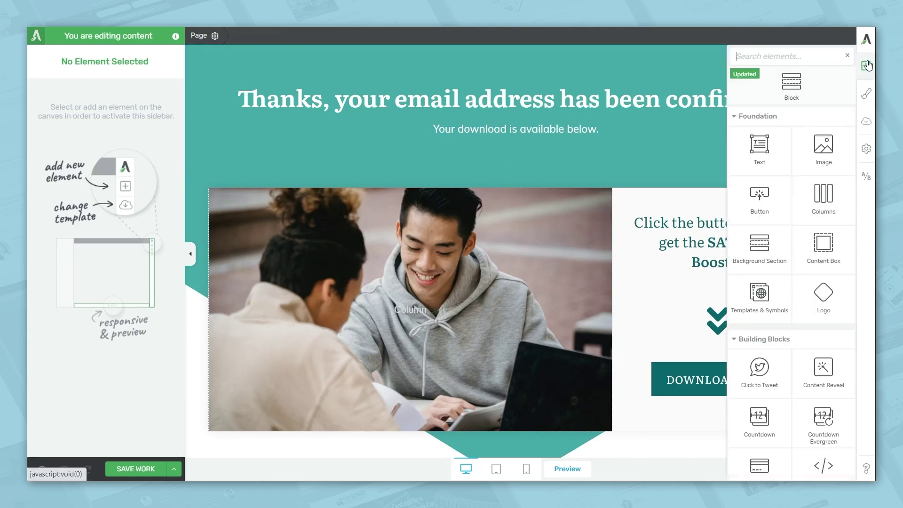
{"action": "left_click", "coordinate": [783, 55]}
{"action": "type", "text": "temp"}
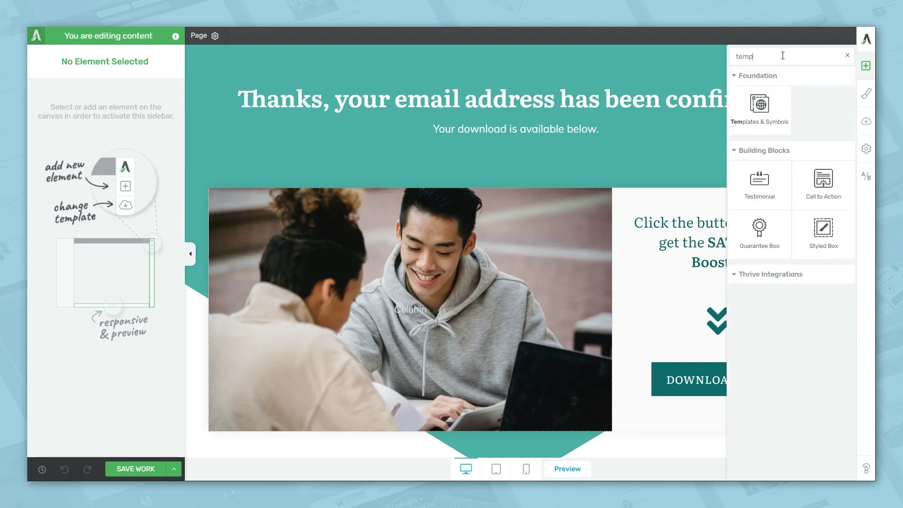
{"action": "left_click_drag", "start_coordinate": [759, 109], "coordinate": [510, 87]}
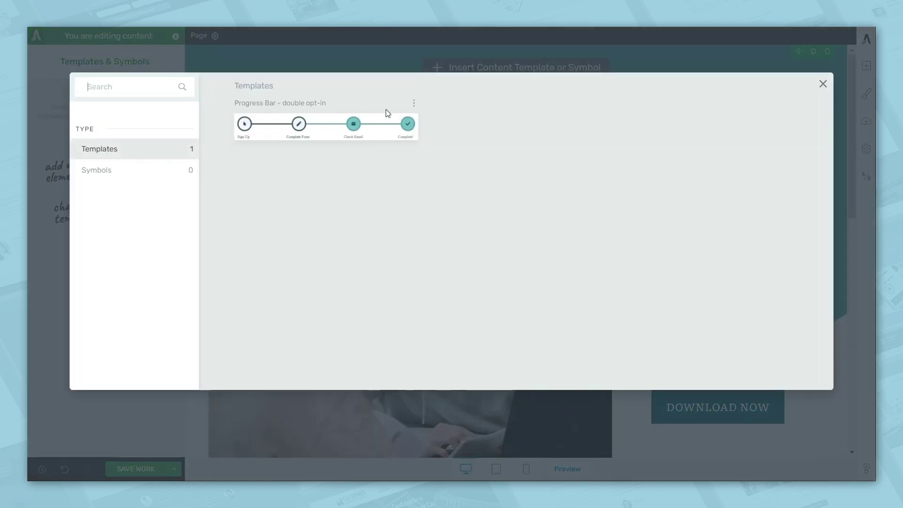
{"action": "left_click", "coordinate": [369, 124]}
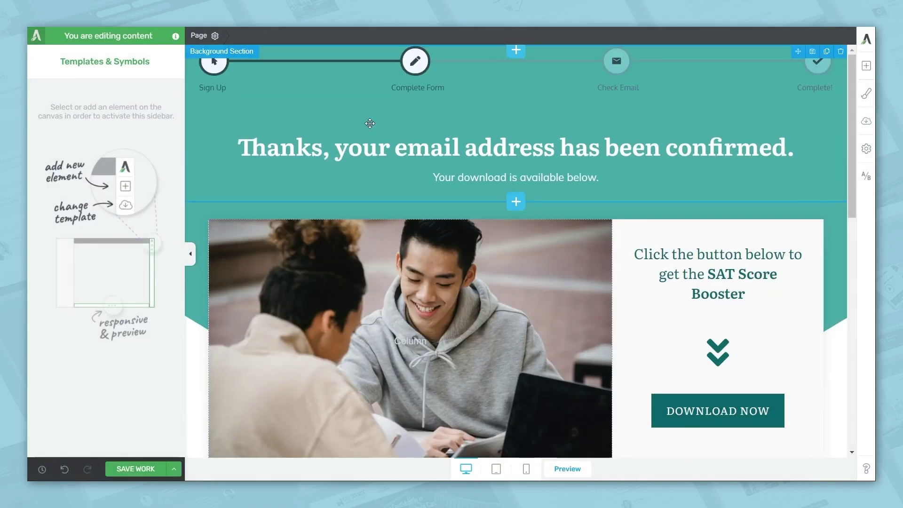
Step: Give the inserted progress bar a 37 px top margin and advance its current progress to the final Complete! node
{"action": "left_click", "coordinate": [470, 78]}
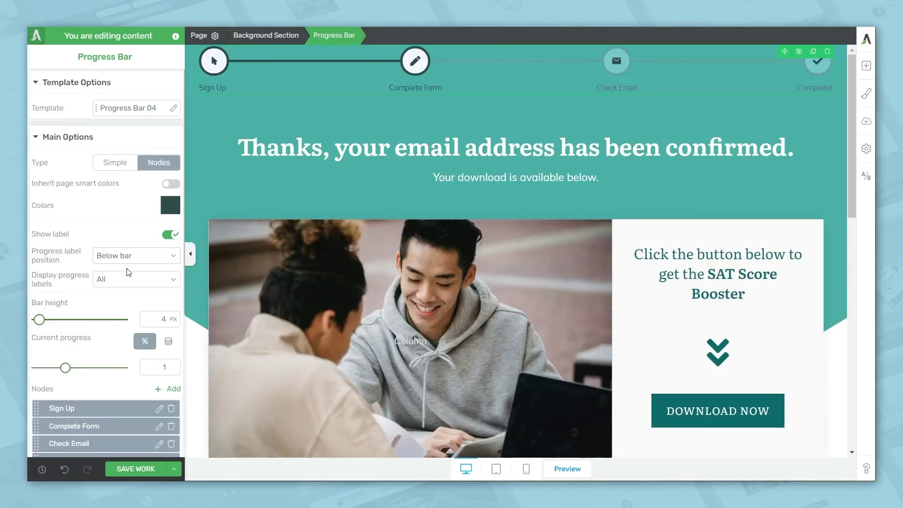
{"action": "scroll", "coordinate": [127, 272], "scroll_direction": "down", "scroll_amount": 4}
{"action": "left_click", "coordinate": [89, 348]}
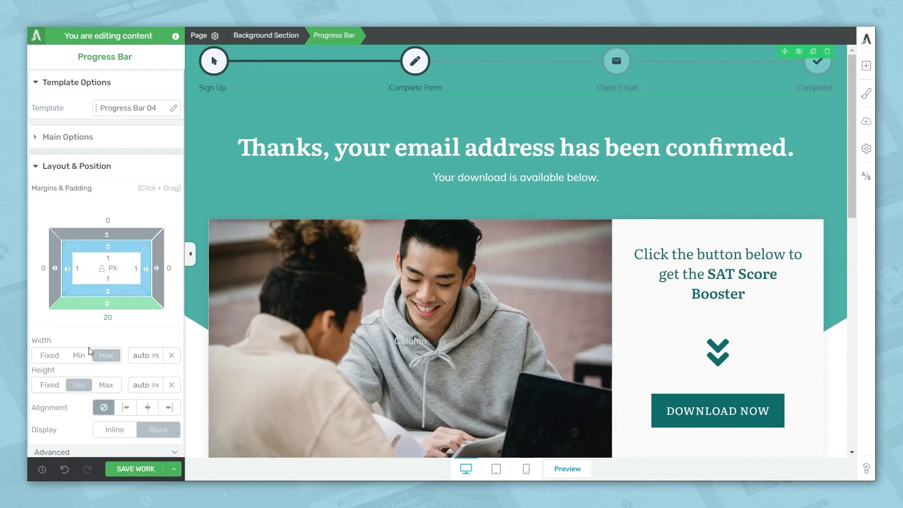
{"action": "left_click_drag", "start_coordinate": [115, 228], "coordinate": [123, 185]}
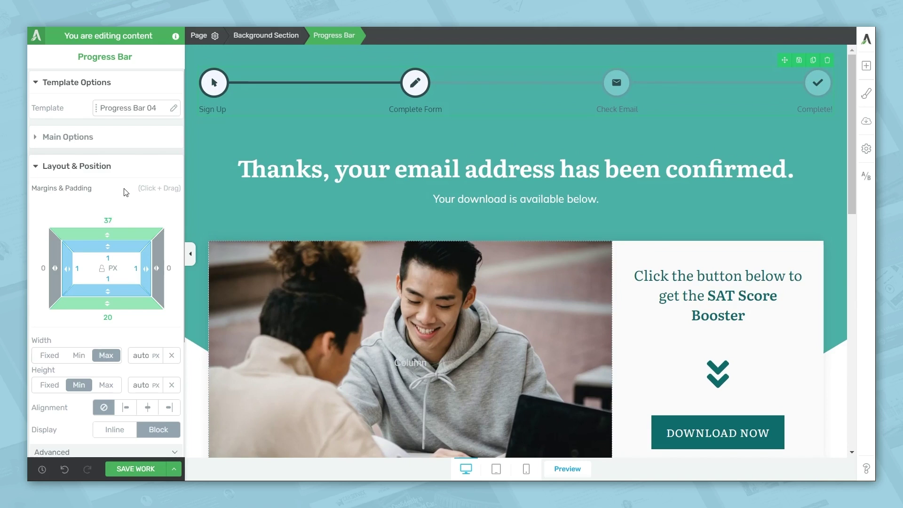
{"action": "left_click", "coordinate": [87, 140]}
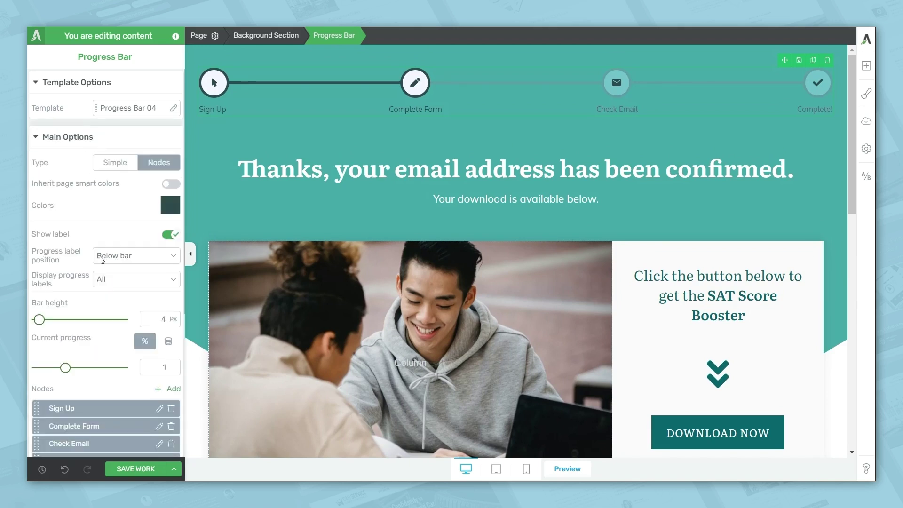
{"action": "left_click_drag", "start_coordinate": [66, 368], "coordinate": [122, 368]}
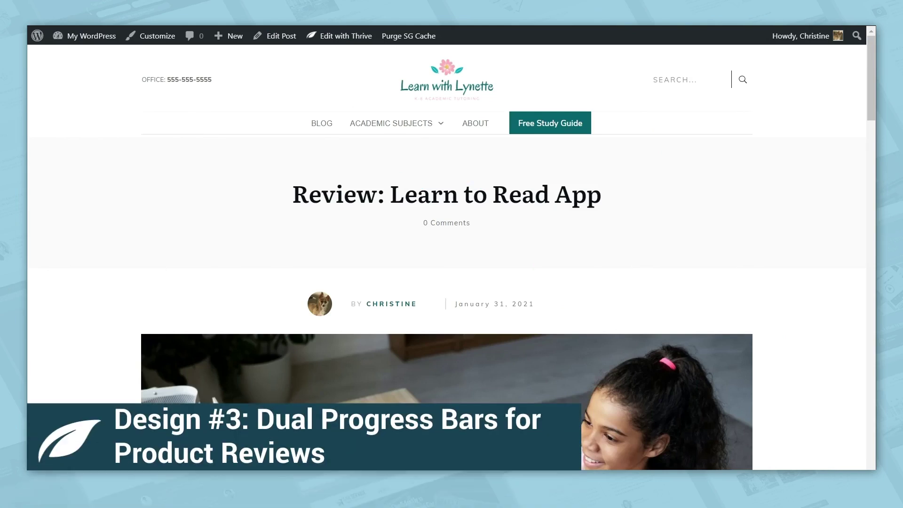
Step: Examine the rating bars in the published "Review: Learn to Read App" post
{"action": "scroll", "coordinate": [776, 296], "scroll_direction": "down", "scroll_amount": 3}
{"action": "scroll", "coordinate": [776, 296], "scroll_direction": "down", "scroll_amount": 8}
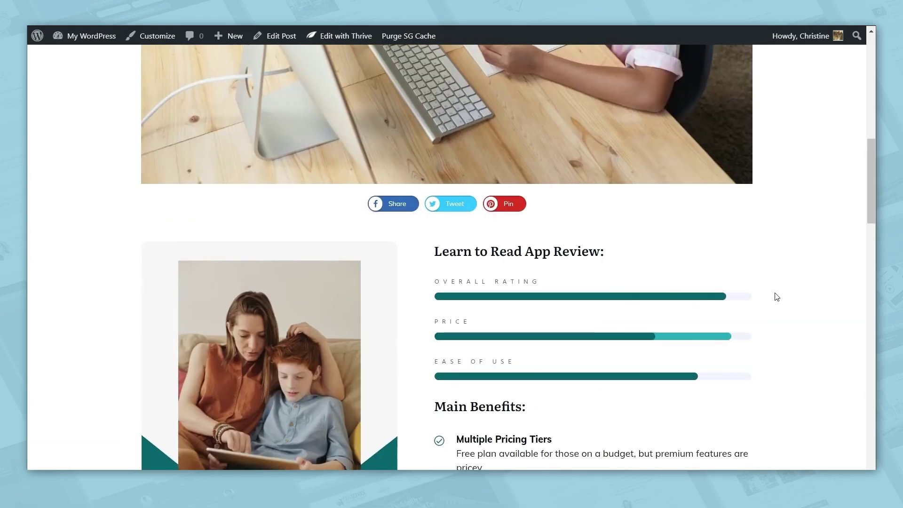
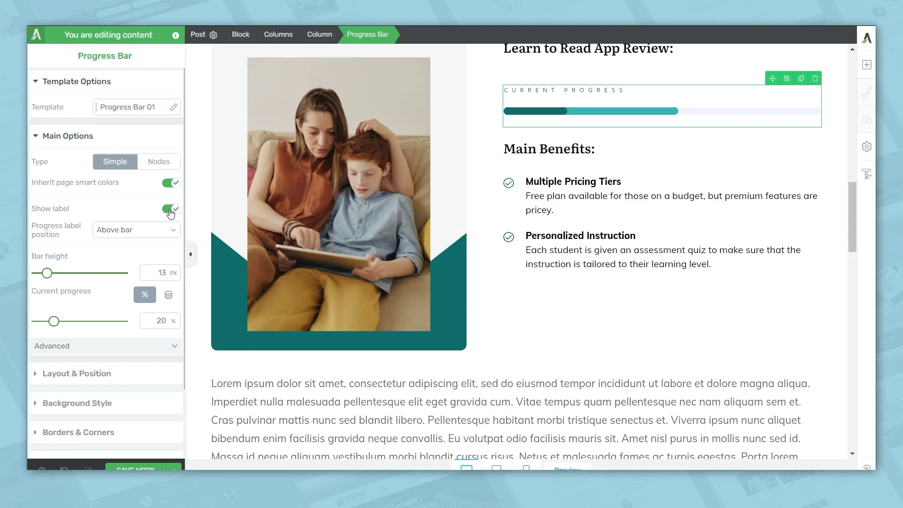
Step: Replace the "Current Progress" label above the review post's bar with "OVERALL RATING"
{"action": "left_click", "coordinate": [640, 90]}
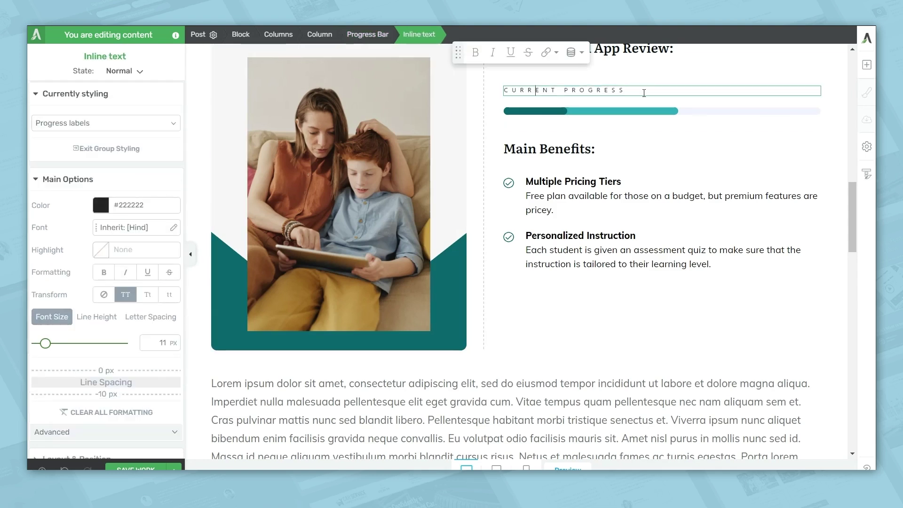
{"action": "left_click_drag", "start_coordinate": [640, 90], "coordinate": [464, 83]}
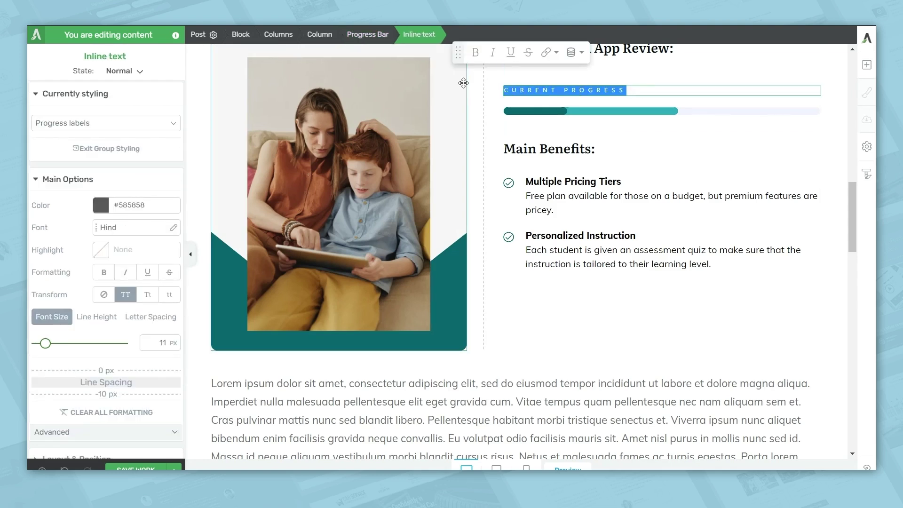
{"action": "type", "text": "OVERALL RATING"}
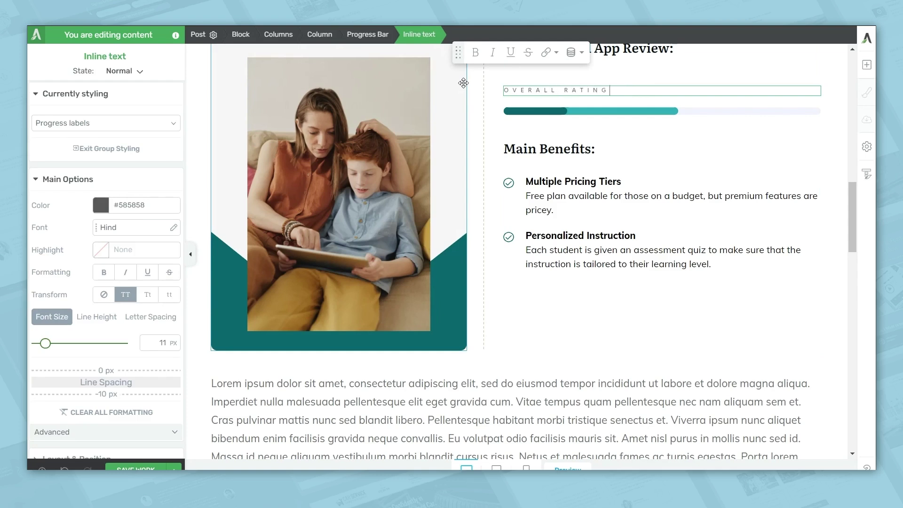
{"action": "left_click", "coordinate": [546, 117]}
Step: Set the Overall Rating bar's current progress to 95%
{"action": "left_click", "coordinate": [363, 34]}
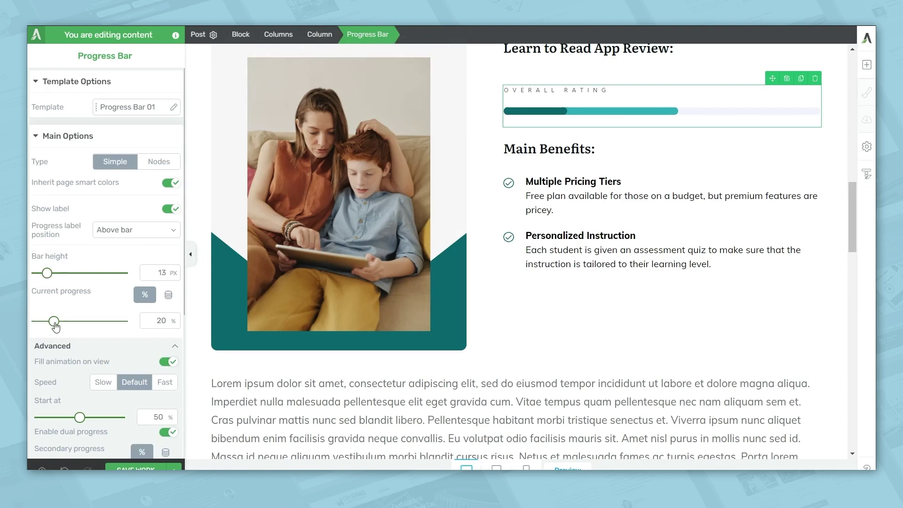
{"action": "left_click_drag", "start_coordinate": [141, 326], "coordinate": [180, 325]}
{"action": "type", "text": "95"}
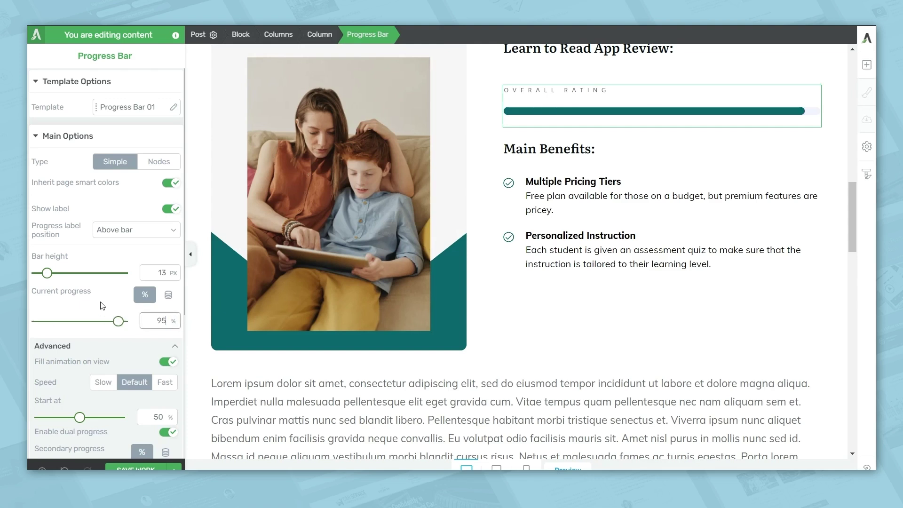
Step: Turn off dual progress for the Overall Rating bar and set its fill animation to Fast speed, starting at 0%
{"action": "scroll", "coordinate": [73, 372], "scroll_direction": "down", "scroll_amount": 1}
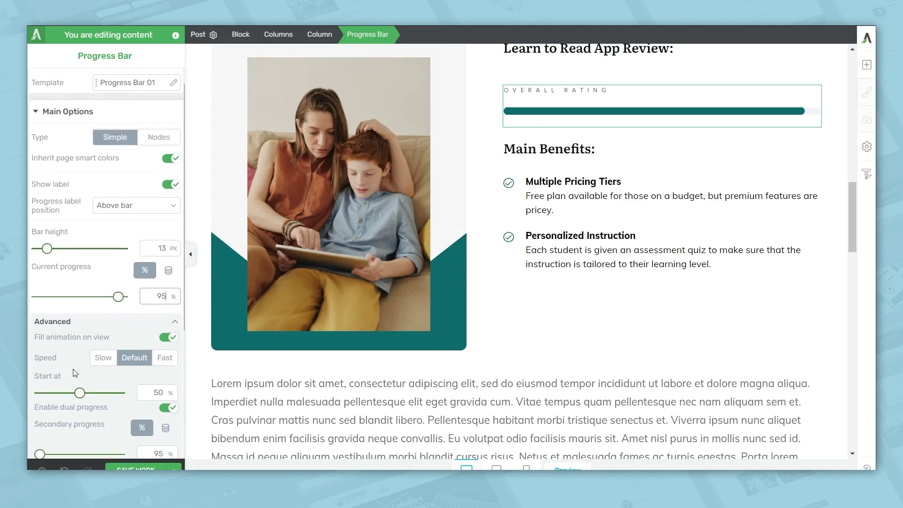
{"action": "left_click", "coordinate": [167, 408]}
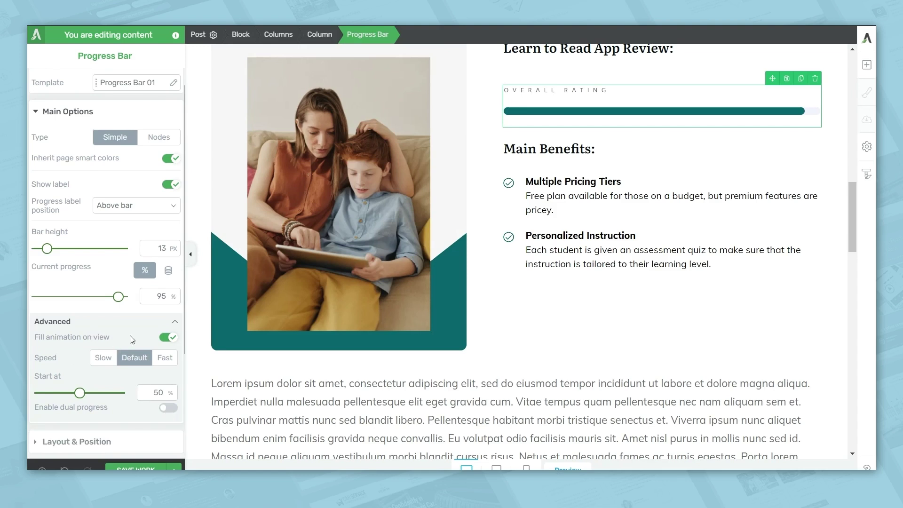
{"action": "left_click", "coordinate": [172, 363]}
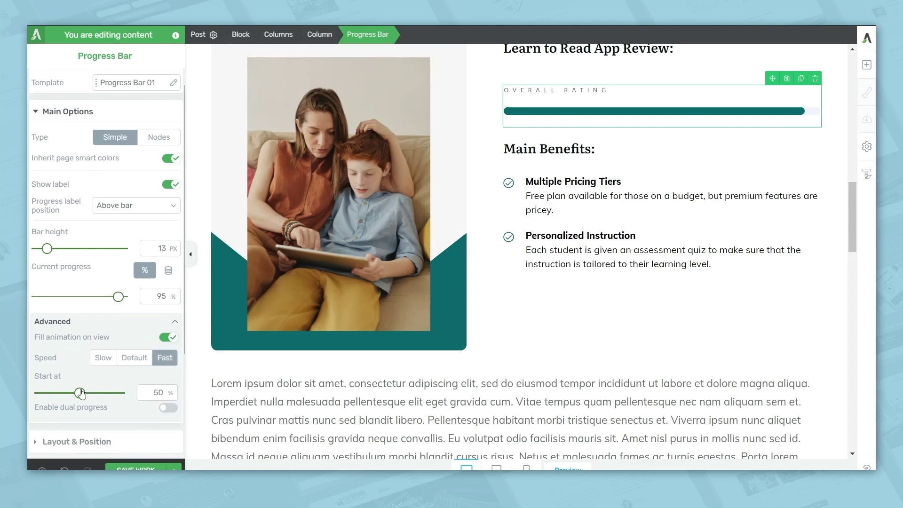
{"action": "left_click_drag", "start_coordinate": [81, 393], "coordinate": [36, 393]}
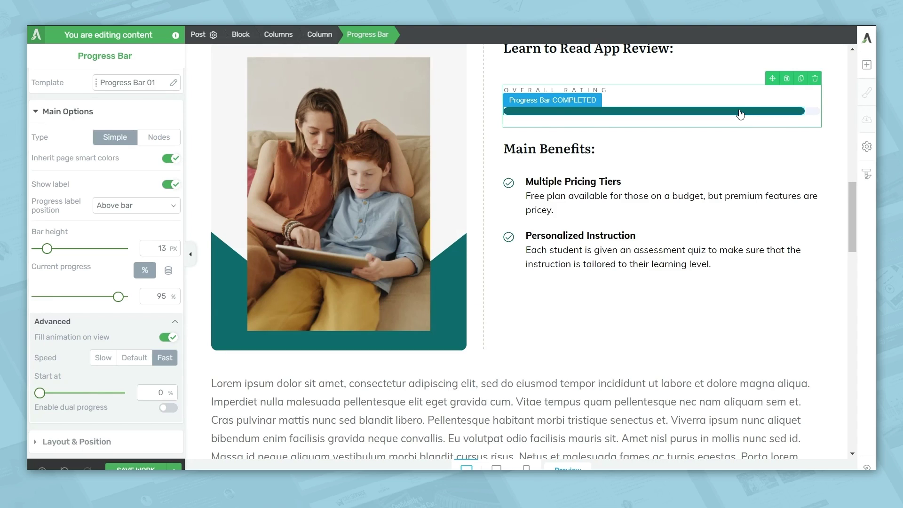
Step: Set the top and bottom margins of the Overall Rating bar's progress line wrapper to 10 px each
{"action": "left_click", "coordinate": [646, 111]}
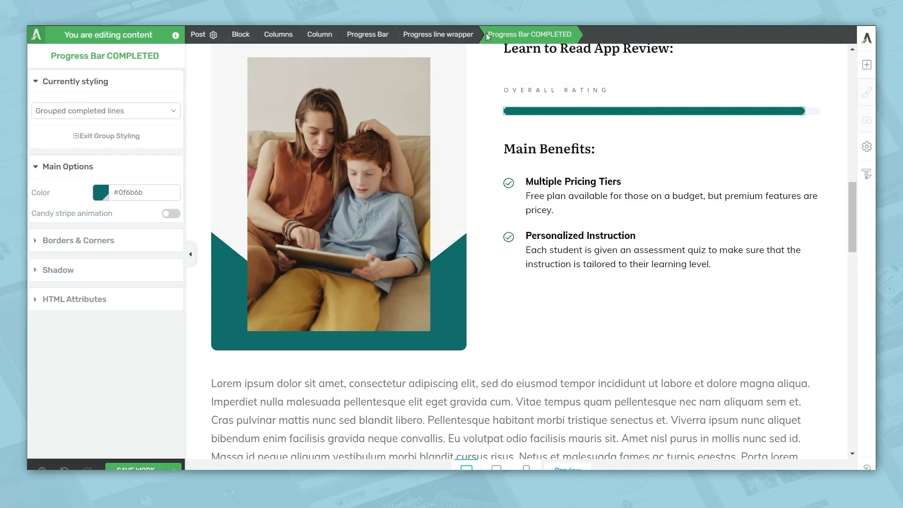
{"action": "left_click", "coordinate": [448, 38]}
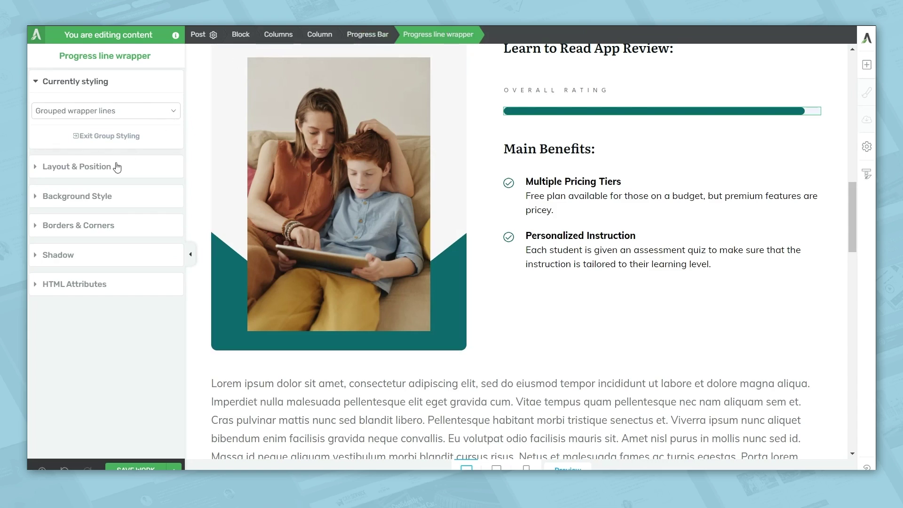
{"action": "left_click", "coordinate": [94, 167]}
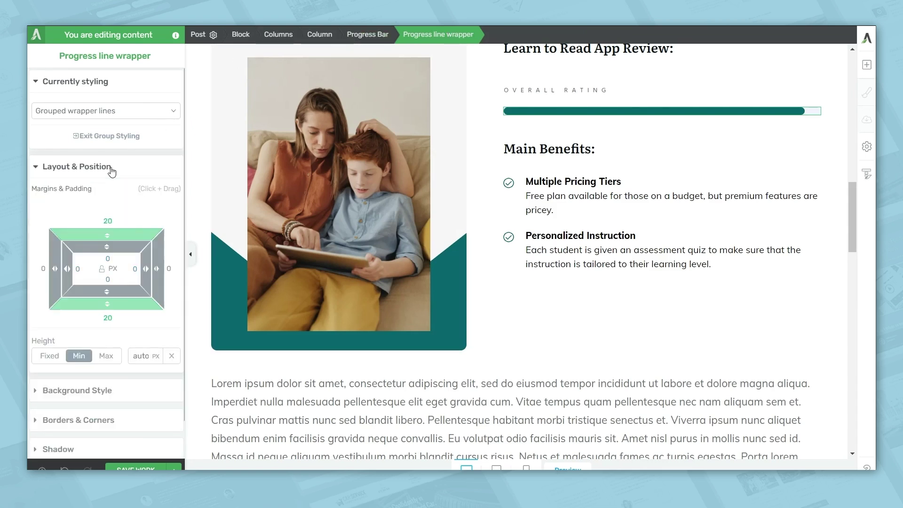
{"action": "left_click", "coordinate": [122, 218]}
{"action": "type", "text": "10"}
{"action": "key", "text": "Return"}
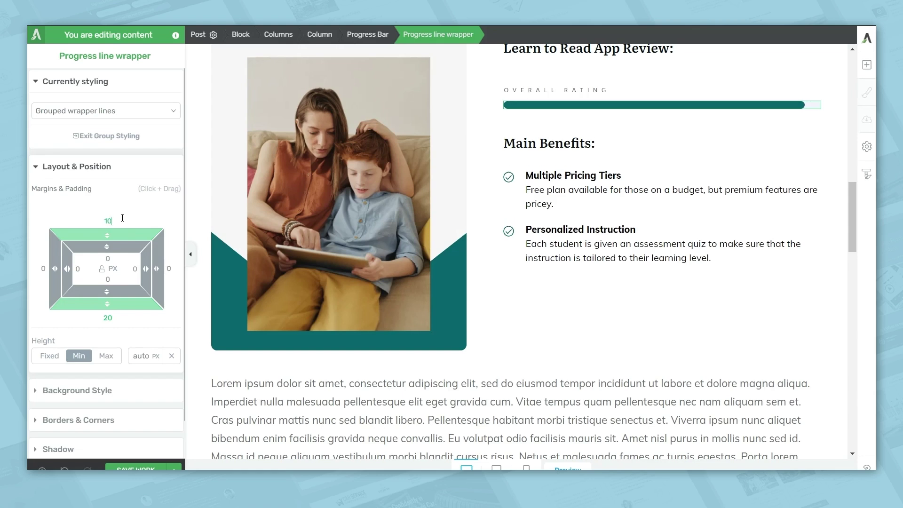
{"action": "left_click", "coordinate": [120, 318]}
{"action": "type", "text": "10"}
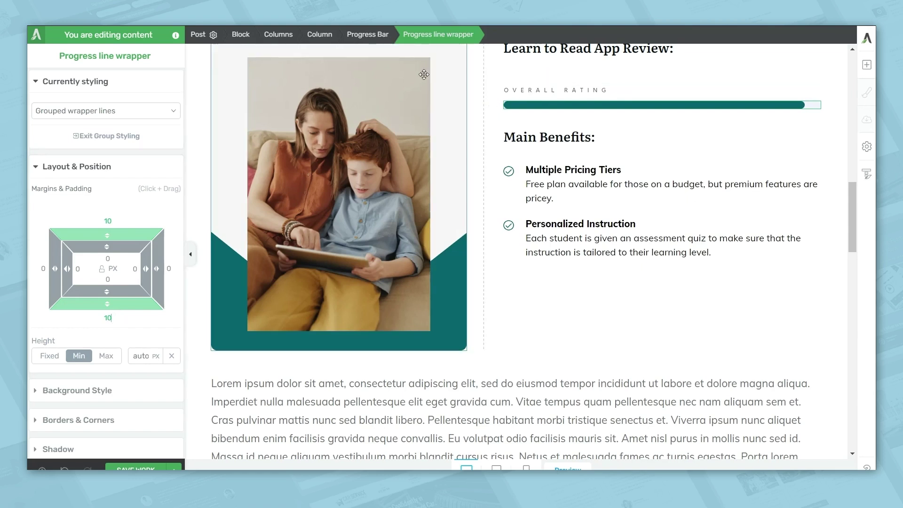
Step: Set the top and bottom margins of the whole Overall Rating progress bar element to 10 px each
{"action": "left_click", "coordinate": [367, 41]}
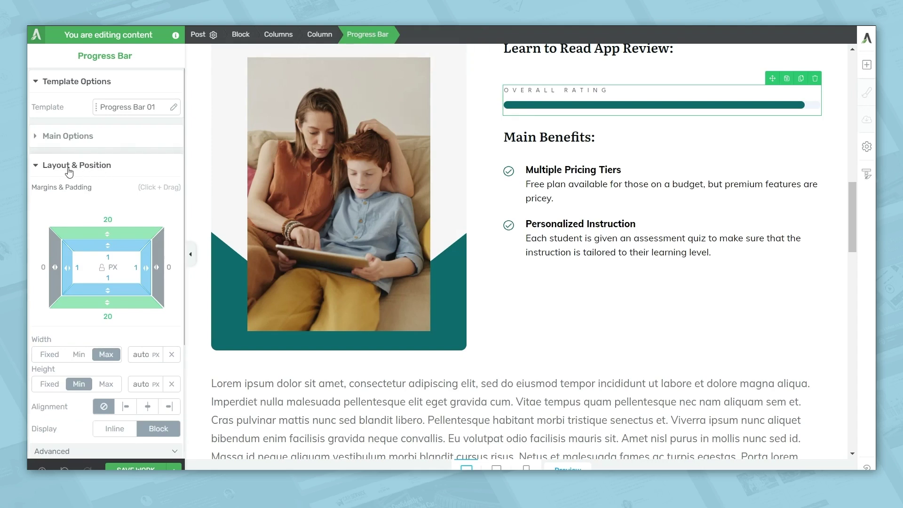
{"action": "left_click", "coordinate": [108, 219]}
{"action": "type", "text": "10"}
{"action": "left_click", "coordinate": [115, 315]}
{"action": "type", "text": "10"}
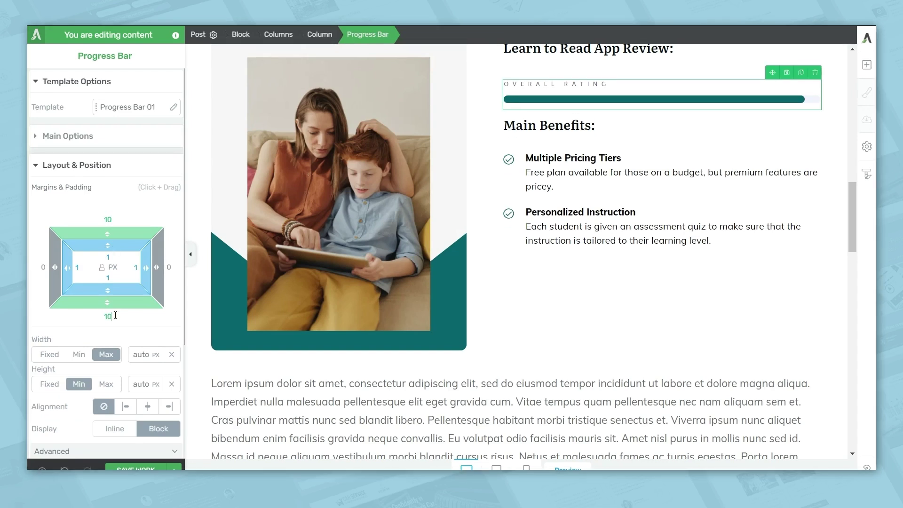
{"action": "key", "text": "ctrl+a"}
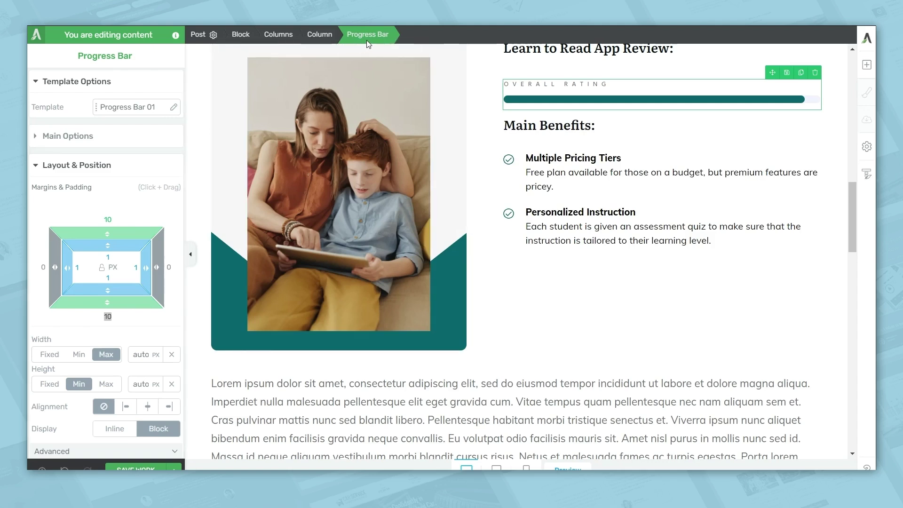
Step: Duplicate the Overall Rating bar twice and relabel the copies "PRICING" and "EASE OF USE"
{"action": "left_click", "coordinate": [801, 73]}
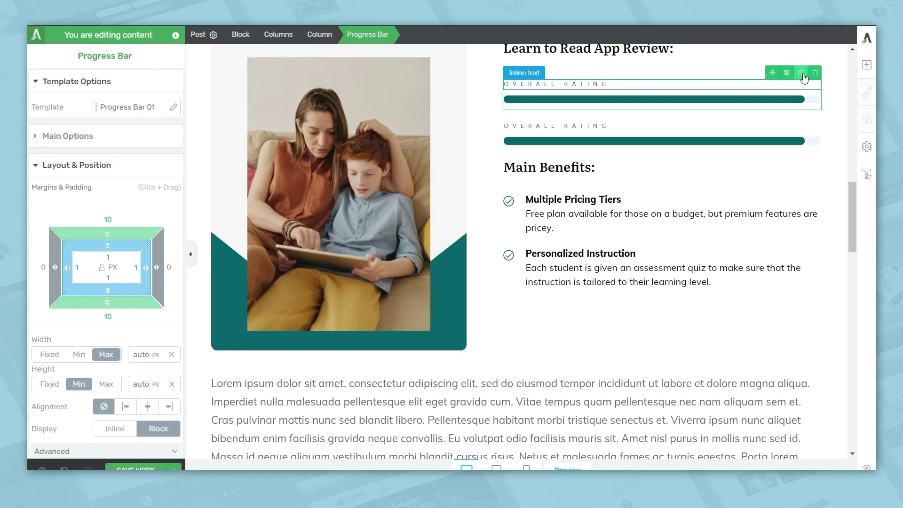
{"action": "left_click", "coordinate": [802, 73]}
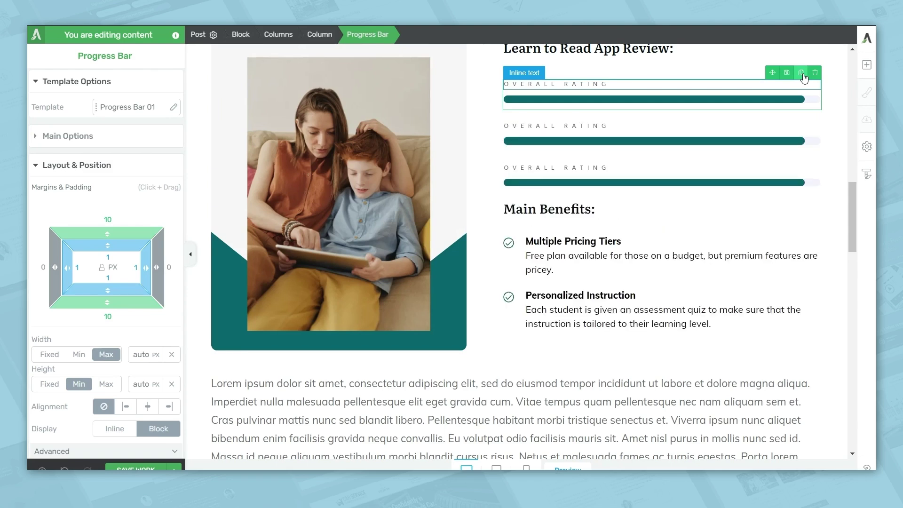
{"action": "double_click", "coordinate": [600, 125]}
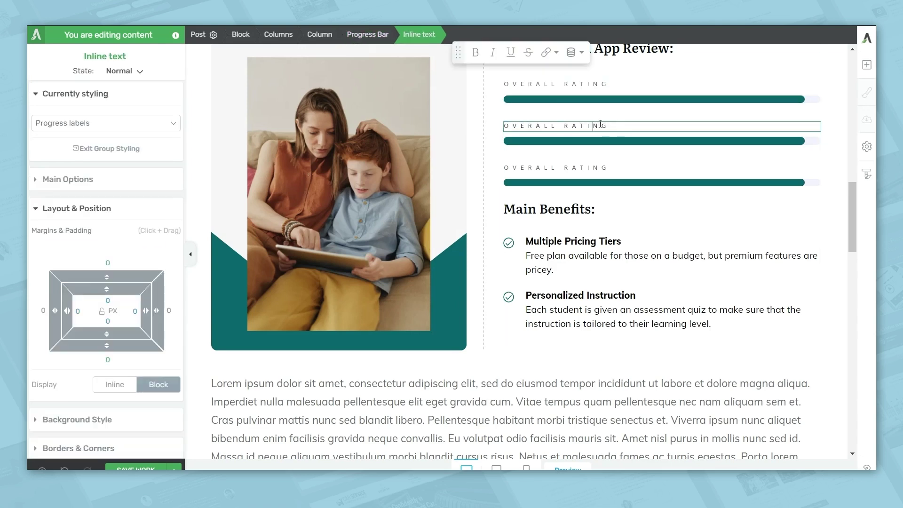
{"action": "type", "text": "PRICING"}
{"action": "double_click", "coordinate": [524, 168]}
{"action": "type", "text": "EASE OF USE"}
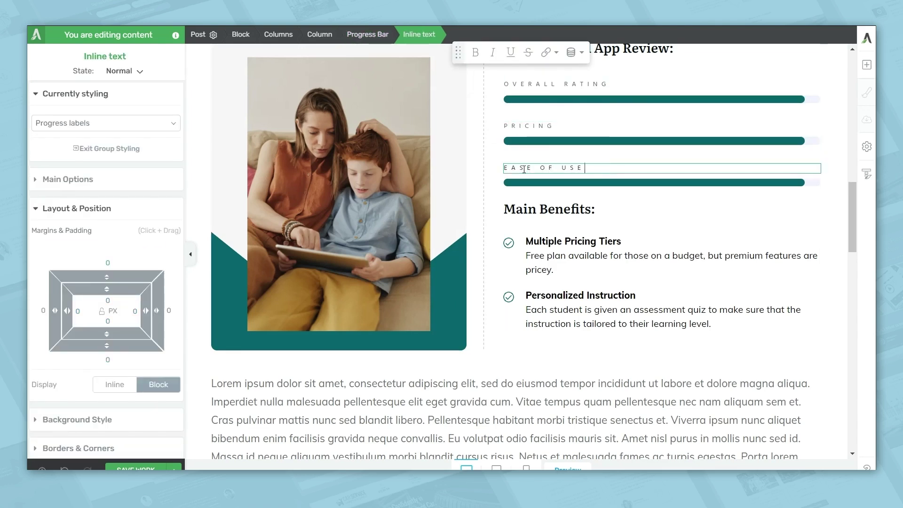
Step: Set the Ease of Use bar's current progress to 89%
{"action": "left_click", "coordinate": [524, 175]}
{"action": "left_click", "coordinate": [125, 137]}
{"action": "left_click_drag", "start_coordinate": [122, 321], "coordinate": [113, 321]}
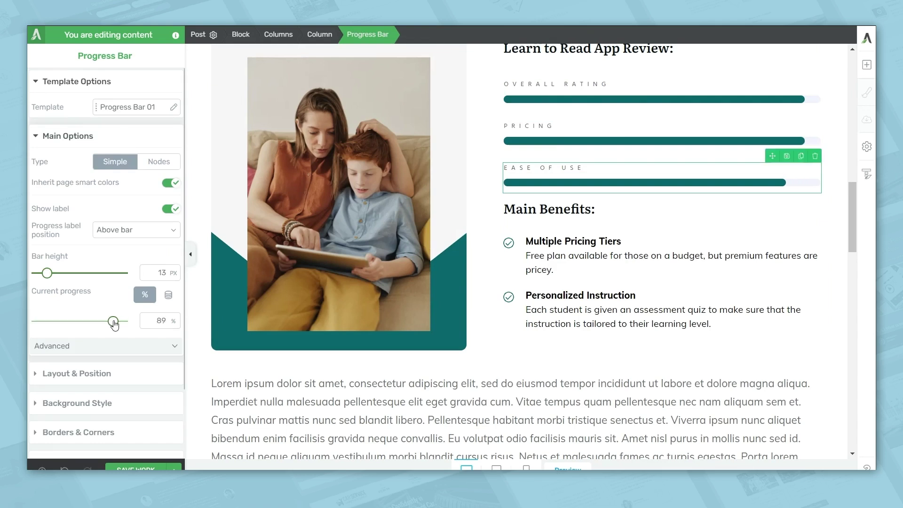
Step: Enable dual progress on the Pricing bar and set its current progress to 70%
{"action": "left_click", "coordinate": [554, 141]}
{"action": "left_click", "coordinate": [367, 35]}
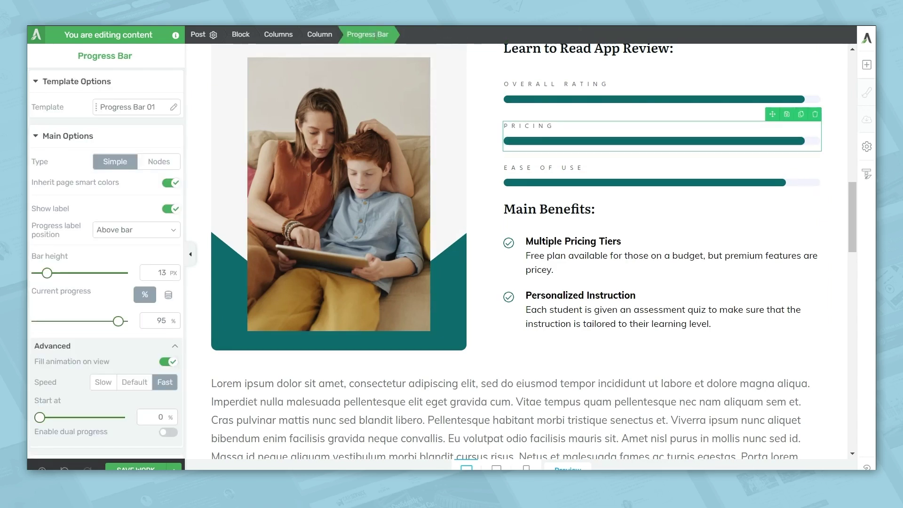
{"action": "scroll", "coordinate": [148, 369], "scroll_direction": "down", "scroll_amount": 1}
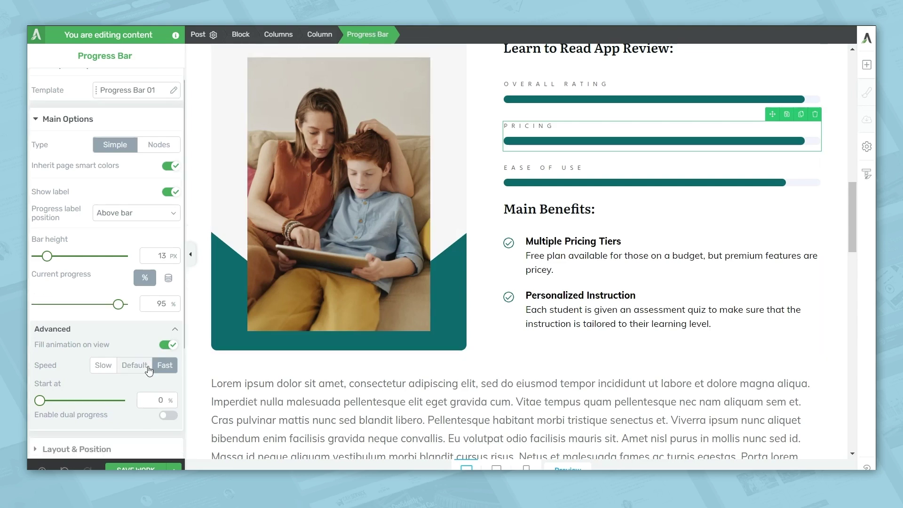
{"action": "left_click", "coordinate": [168, 415]}
{"action": "scroll", "coordinate": [169, 415], "scroll_direction": "down", "scroll_amount": 3}
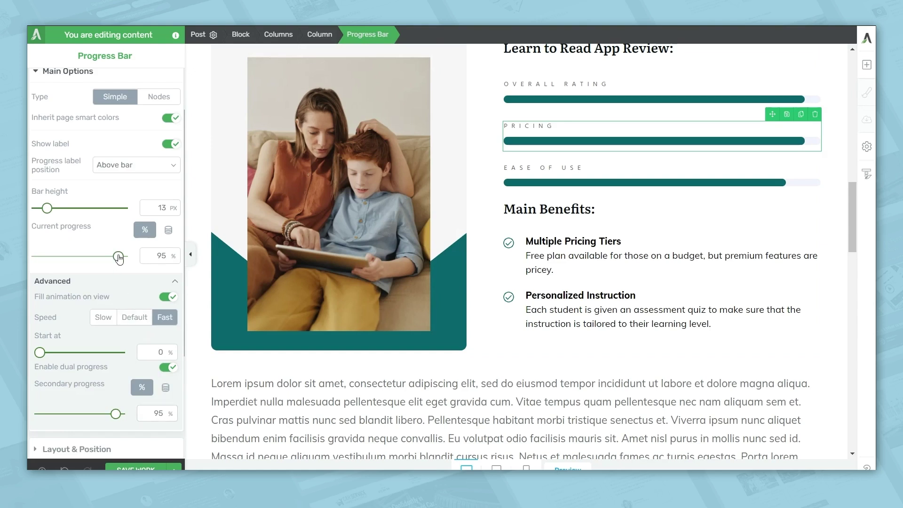
{"action": "left_click_drag", "start_coordinate": [118, 257], "coordinate": [98, 258]}
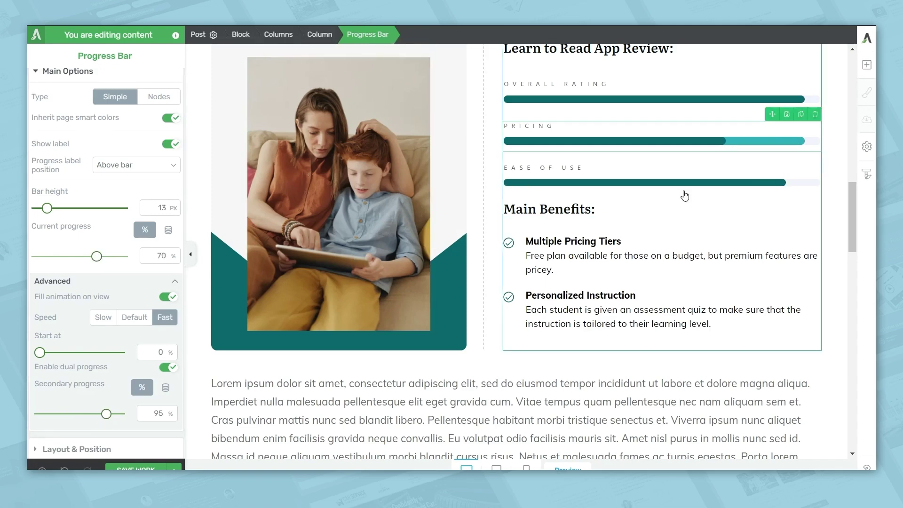